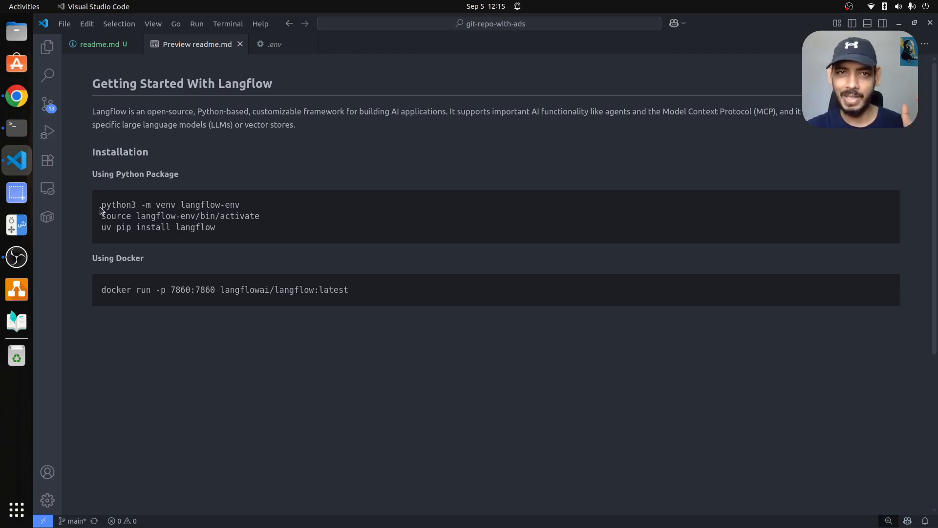
# Switch to the Terminal and activate the langflow-env virtual environment with source langflow-env/bin/activate.
pyautogui.click(17, 128)
pyautogui.write('so')
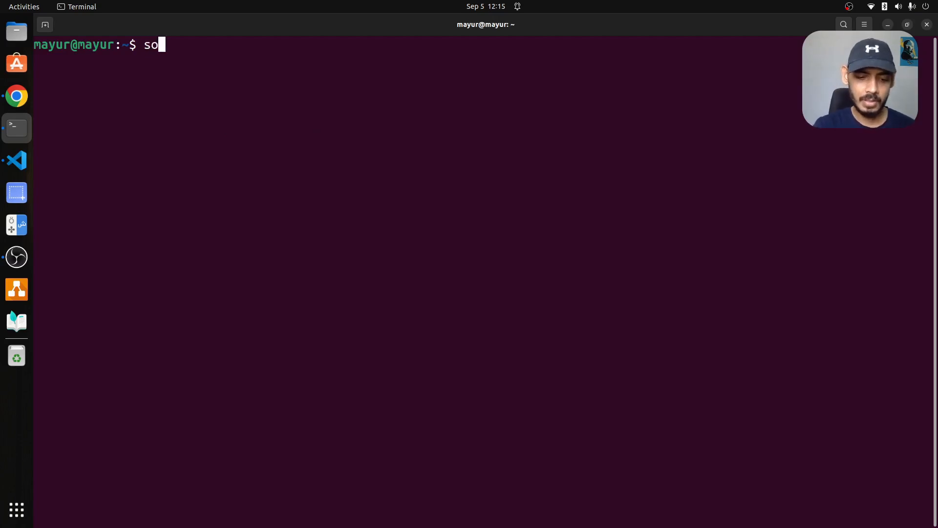
pyautogui.write('urce lang')
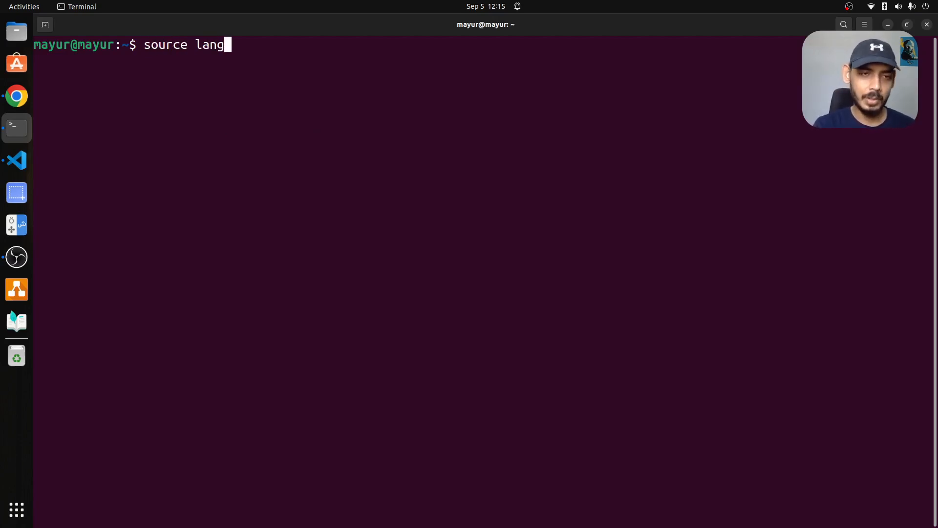
pyautogui.press('Tab')
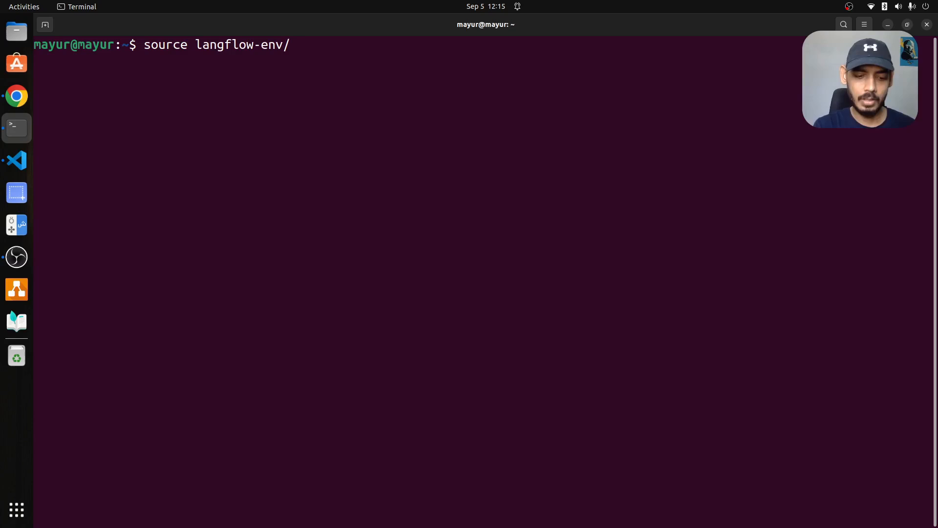
pyautogui.write('bin/ac')
pyautogui.press('Tab')
pyautogui.press('Return')
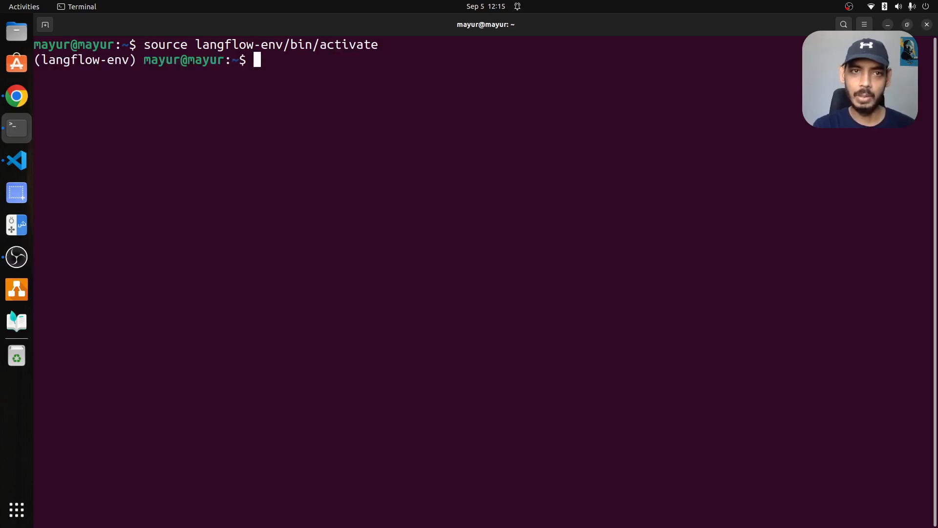
# Install the langflow package in the active environment with uv pip install langflow.
pyautogui.write('uv pip install ')
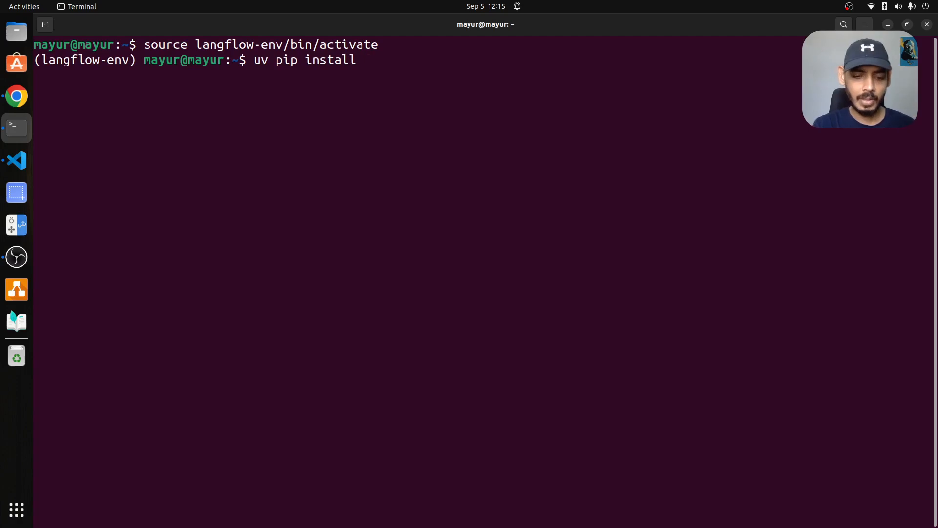
pyautogui.write('langflow')
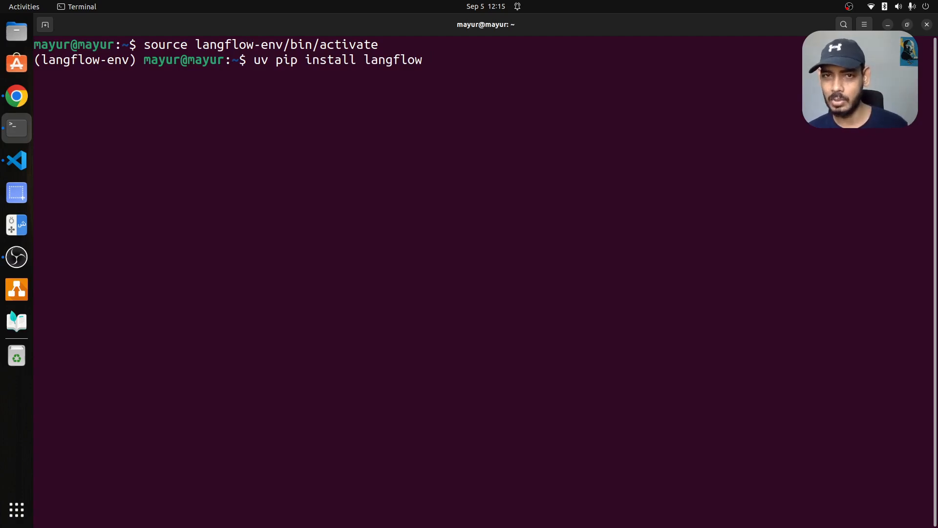
pyautogui.press('Return')
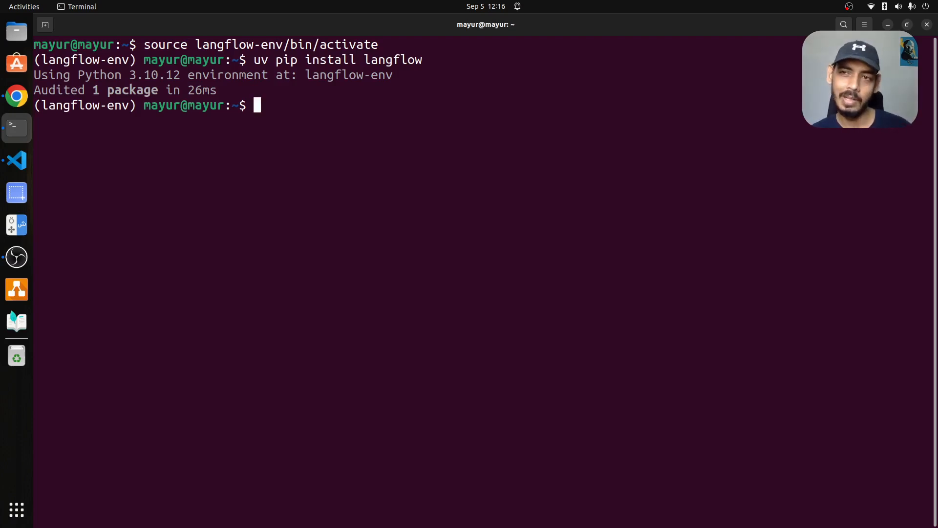
# Start the local Langflow server with uv run langflow run.
pyautogui.write('uv run')
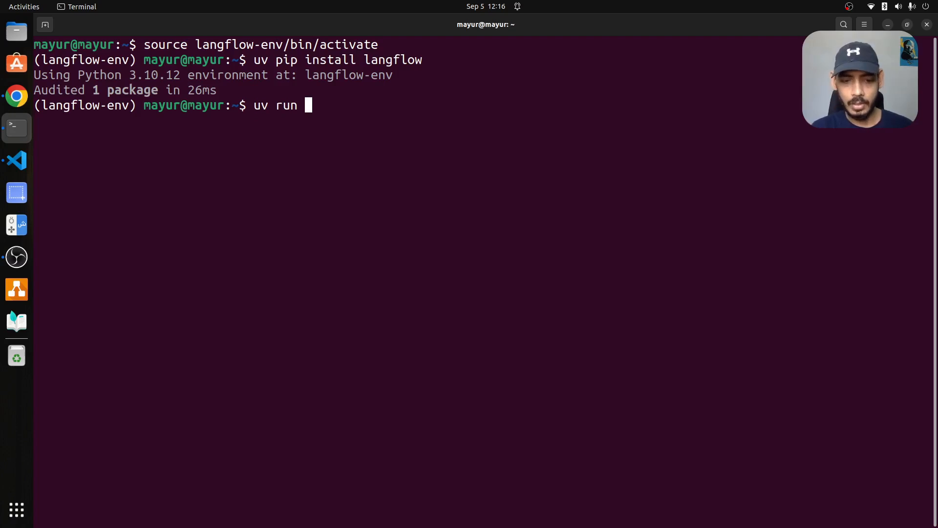
pyautogui.write(' langflow run')
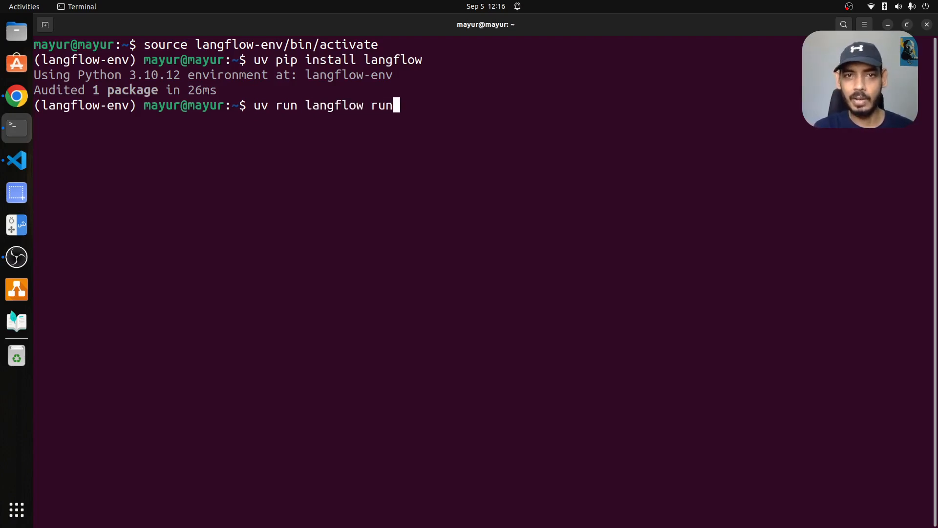
pyautogui.press('Return')
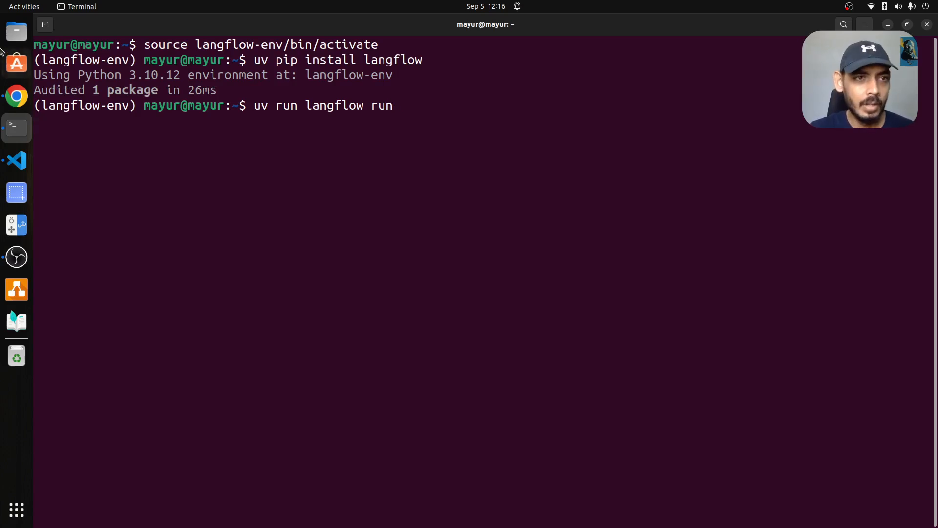
# Open a second terminal session with enlarged text, list the local images with docker images, and highlight the langflowai/langflow entry.
pyautogui.click(45, 25)
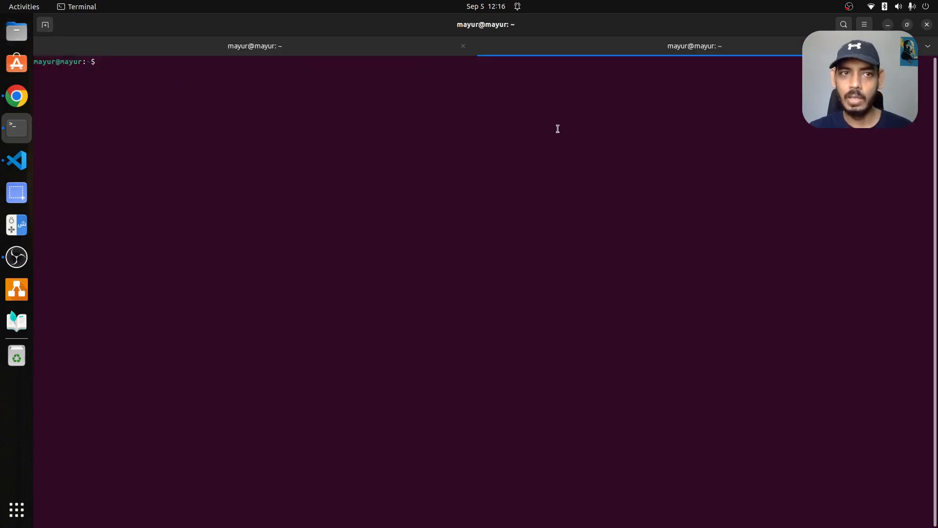
pyautogui.hotkey('ctrl', '+')
pyautogui.hotkey('ctrl', '+')
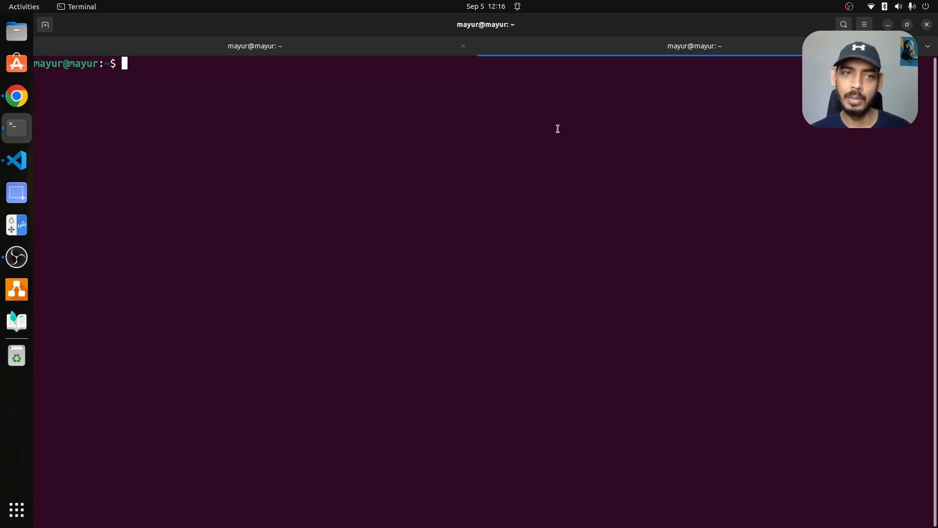
pyautogui.write('docker ps')
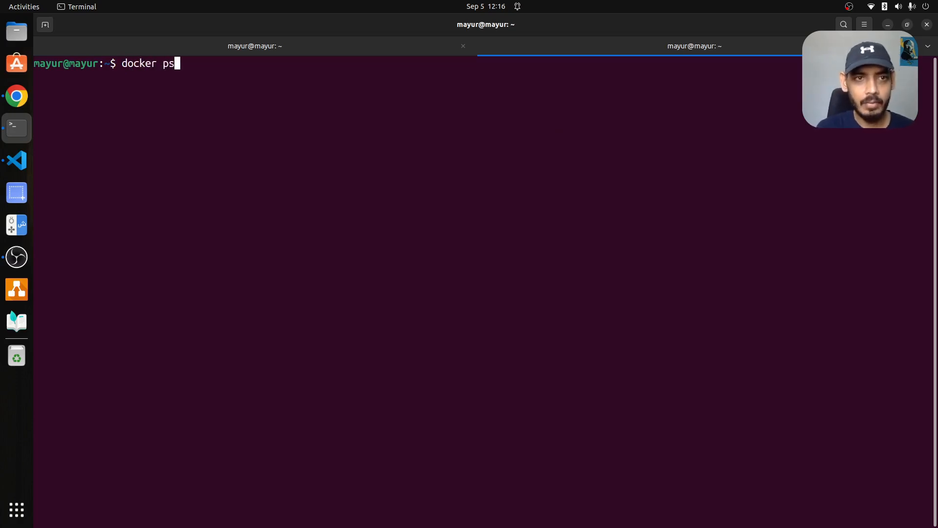
pyautogui.press('BackSpace')
pyautogui.press('BackSpace')
pyautogui.write('images')
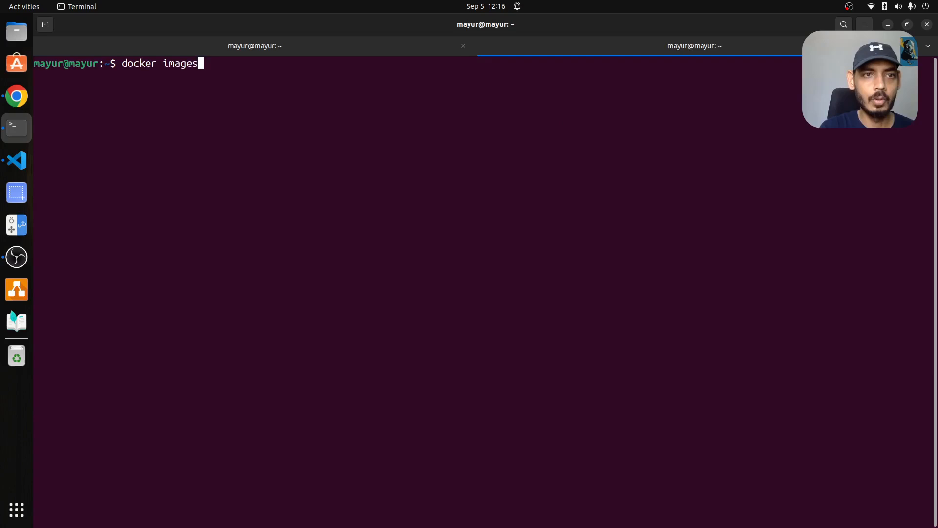
pyautogui.press('Return')
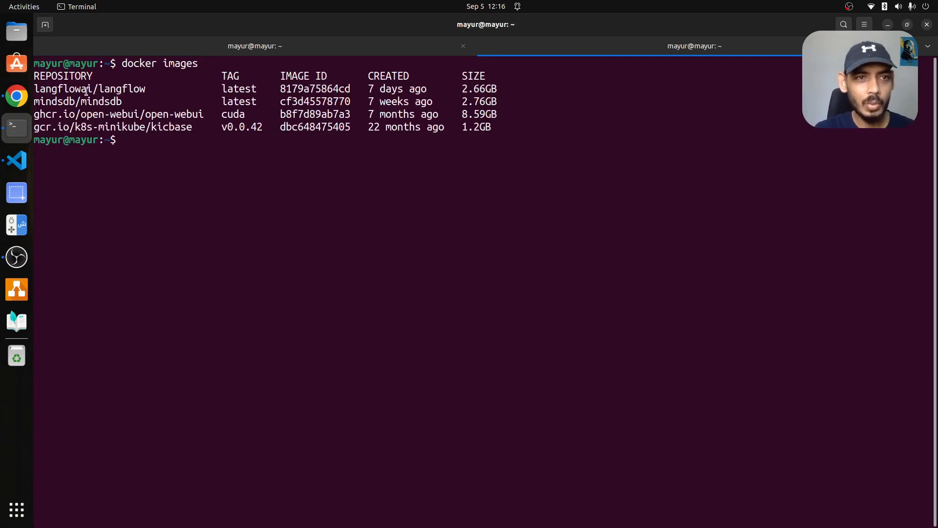
pyautogui.moveTo(149, 90); pyautogui.dragTo(35, 90)
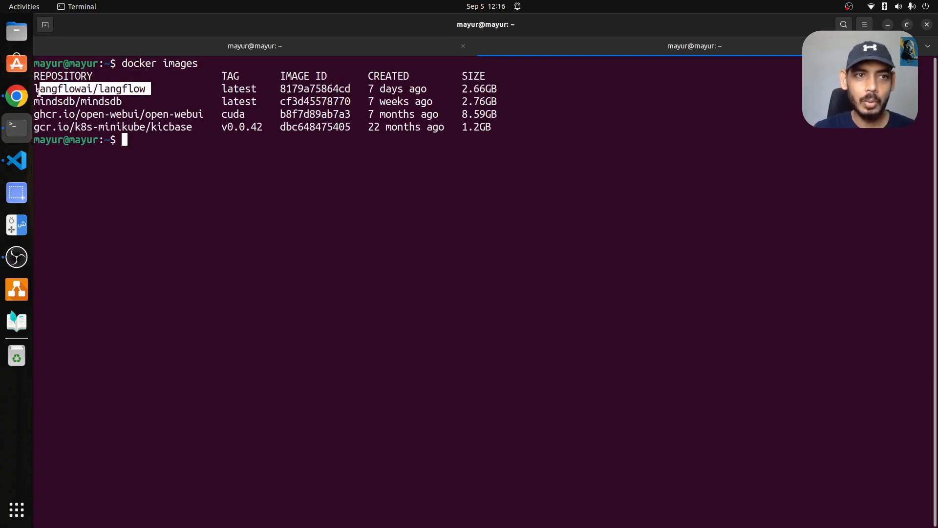
# Copy docker run -p 7860:7860 langflowai/langflow:latest from the readme preview in Visual Studio Code and paste it at the second Terminal session's prompt.
pyautogui.click(16, 159)
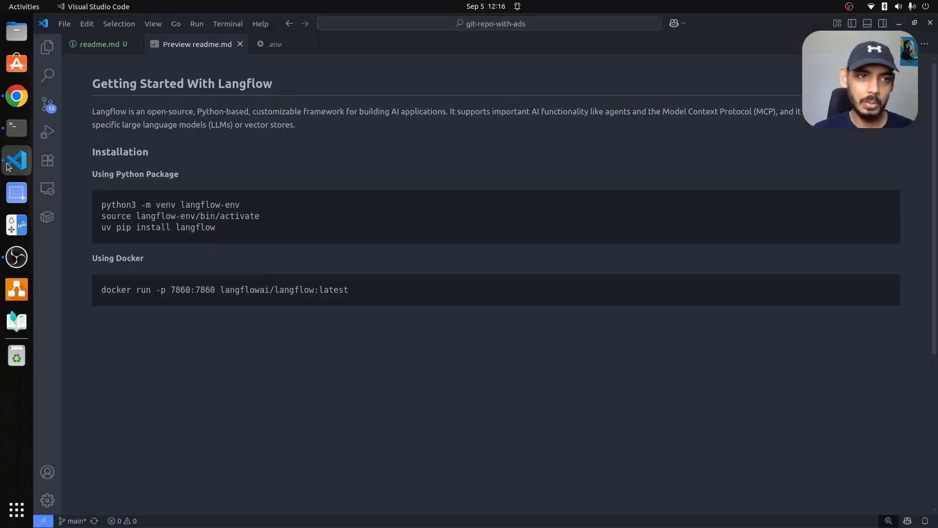
pyautogui.moveTo(349, 294); pyautogui.dragTo(101, 293)
pyautogui.hotkey('ctrl', 'c')
pyautogui.hotkey('alt', 'Tab')
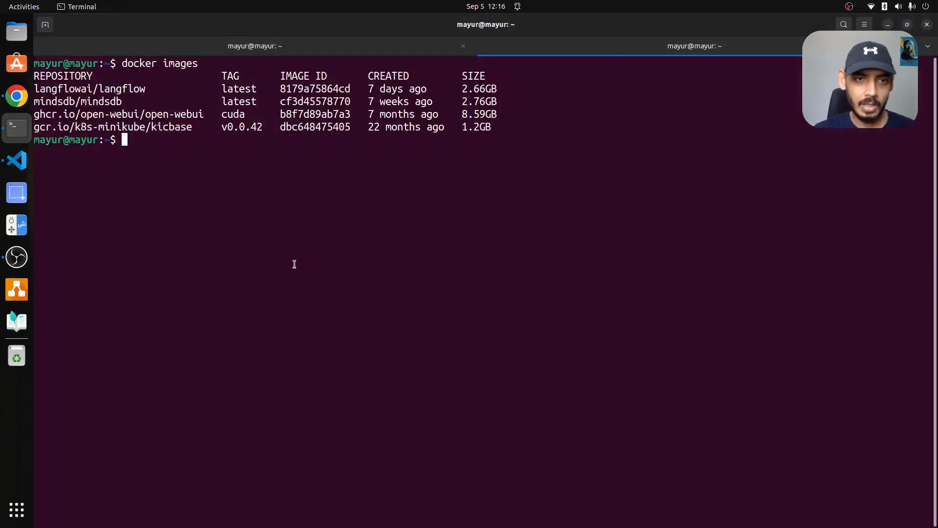
pyautogui.hotkey('ctrl', 'shift', 'v')
# Change the host port in the pasted docker run command to 9000, keeping 7860 as the container port.
pyautogui.press('Left')
pyautogui.press('Left')
pyautogui.press('Left')
pyautogui.press('Left')
pyautogui.press('Left')
pyautogui.press('Left')
pyautogui.press('Left')
pyautogui.press('Left')
pyautogui.press('Left')
pyautogui.press('Left')
pyautogui.press('Left')
pyautogui.press('Left')
pyautogui.press('Left')
pyautogui.press('Left')
pyautogui.press('Left')
pyautogui.press('Left')
pyautogui.press('Left')
pyautogui.press('Left')
pyautogui.press('Left')
pyautogui.press('Left')
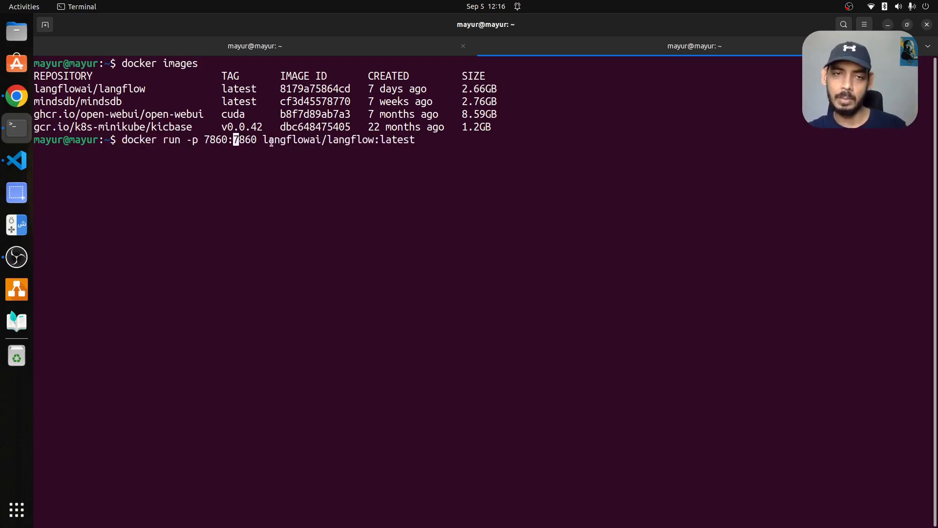
pyautogui.moveTo(262, 140); pyautogui.dragTo(418, 142)
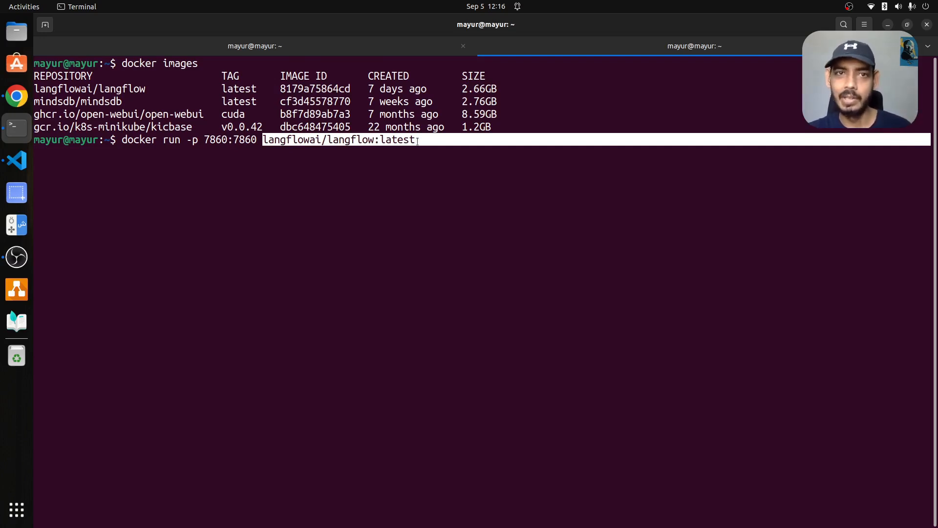
pyautogui.hotkey('ctrl', 'pageup')
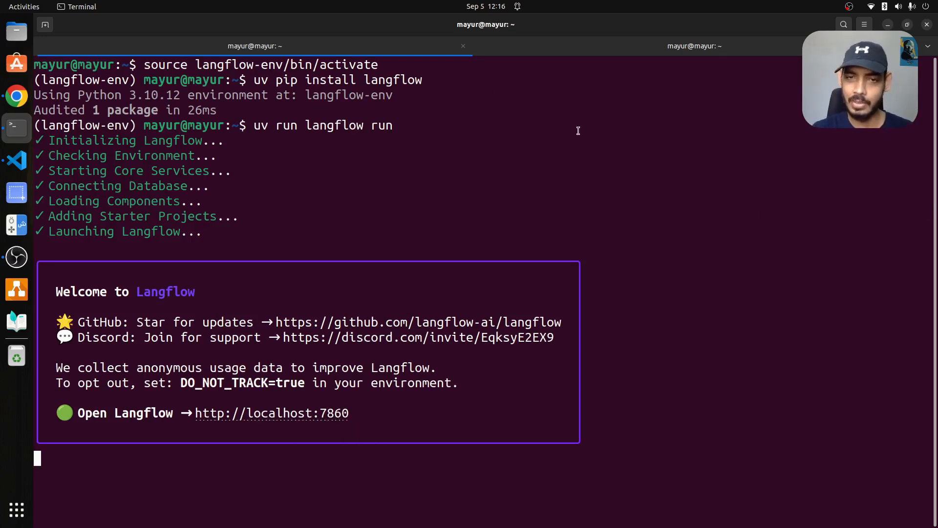
pyautogui.click(654, 55)
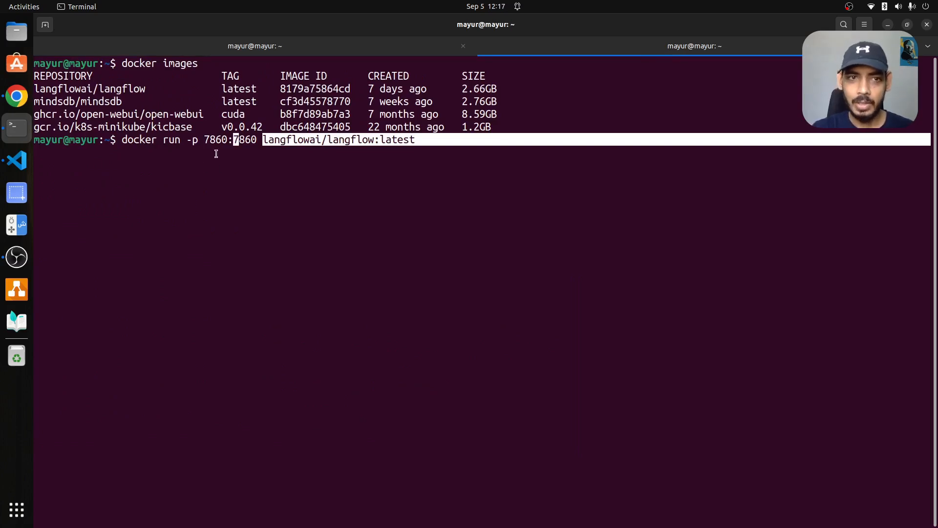
pyautogui.press('Left')
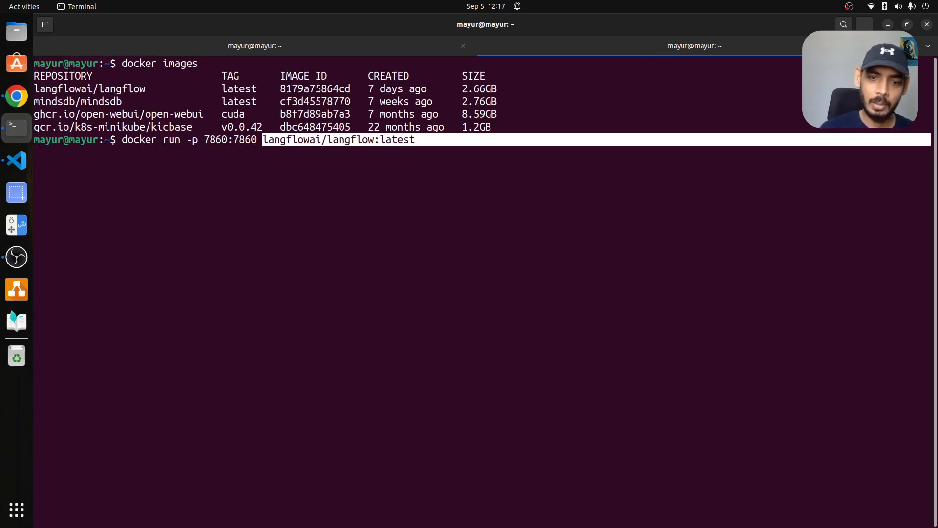
pyautogui.press('BackSpace')
pyautogui.press('BackSpace')
pyautogui.press('BackSpace')
pyautogui.press('BackSpace')
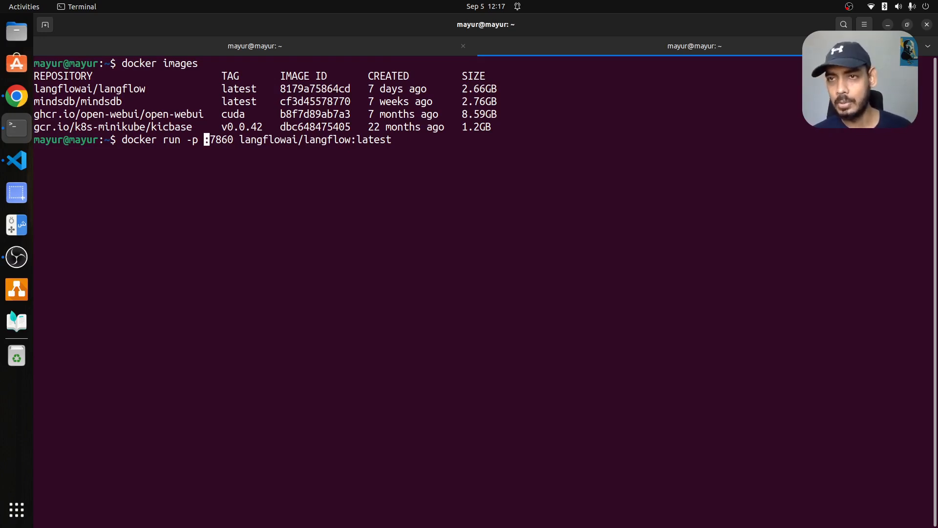
pyautogui.write('9000')
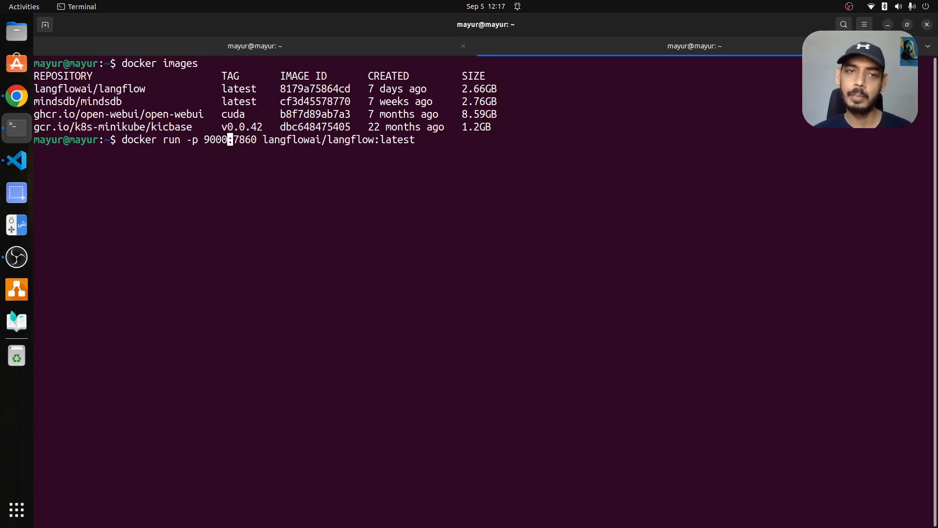
# Run the edited command docker run -p 9000:7860 langflowai/langflow:latest.
pyautogui.press('Right')
pyautogui.press('Right')
pyautogui.press('Right')
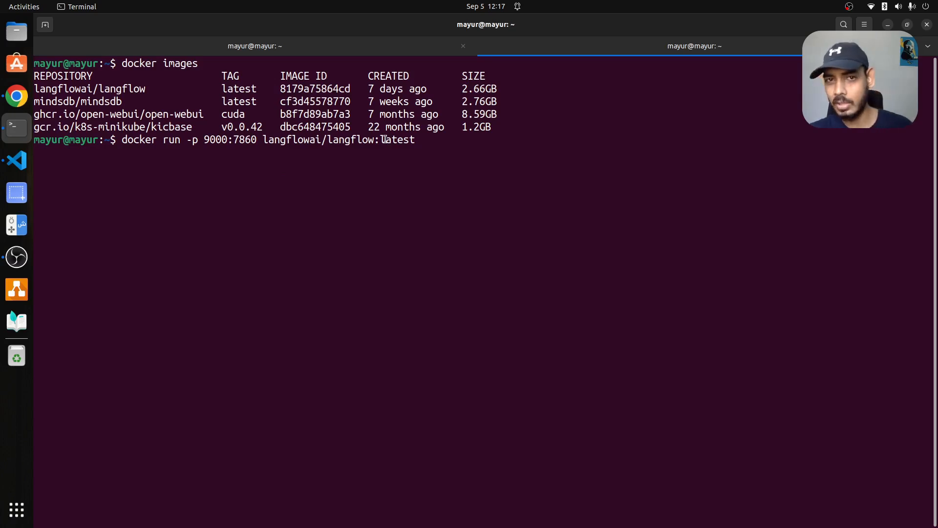
pyautogui.doubleClick(244, 137)
pyautogui.click(438, 141)
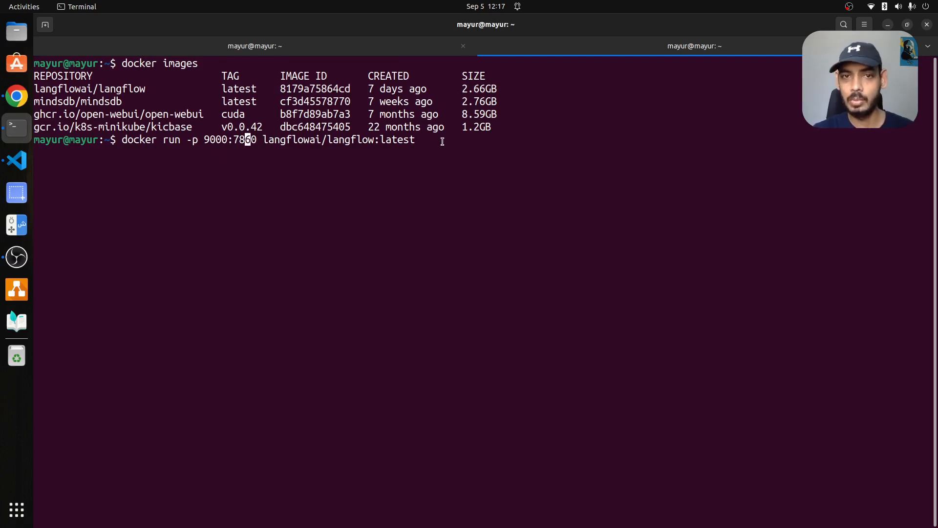
pyautogui.press('Return')
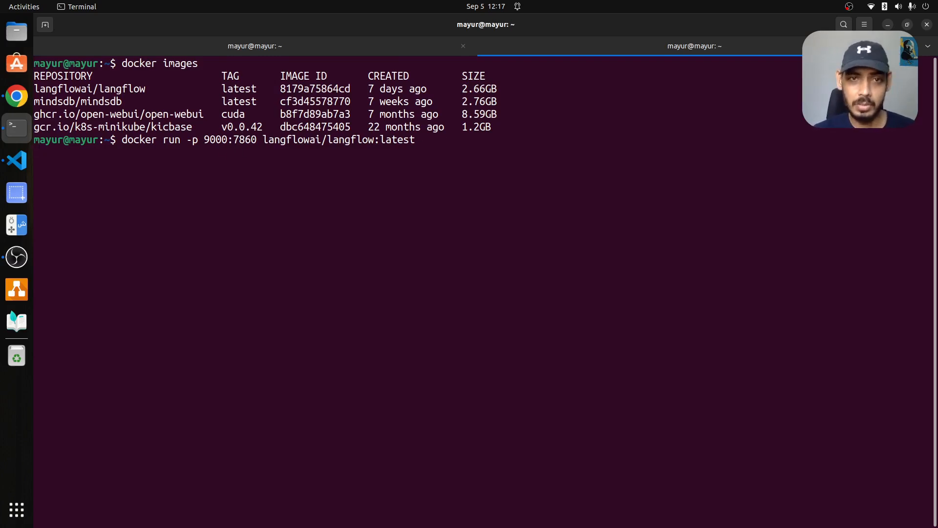
pyautogui.click(204, 48)
pyautogui.rightClick(281, 415)
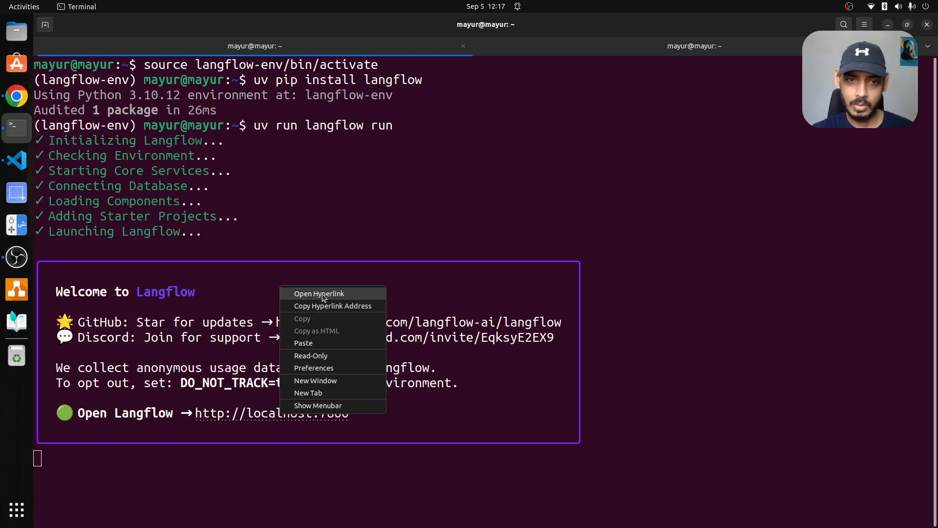
pyautogui.click(308, 306)
pyautogui.click(18, 96)
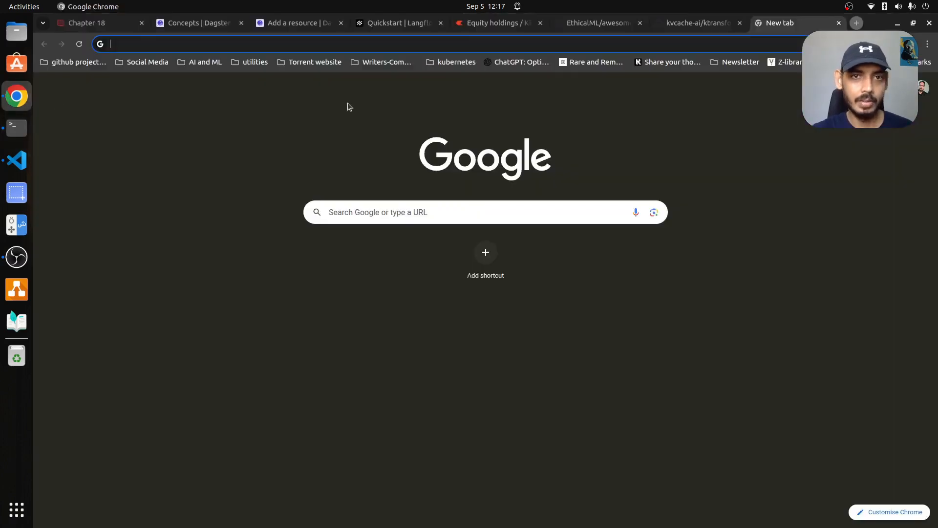
pyautogui.click(410, 43)
pyautogui.hotkey('ctrl', 'v')
pyautogui.press('Return')
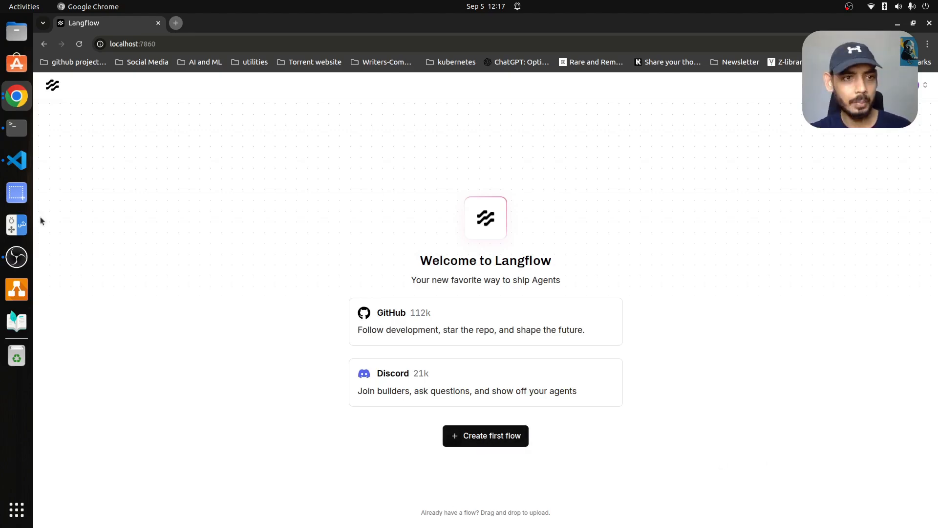
# Return to the Terminal session running the Docker container and examine its Langflow startup log from the beginning.
pyautogui.click(17, 127)
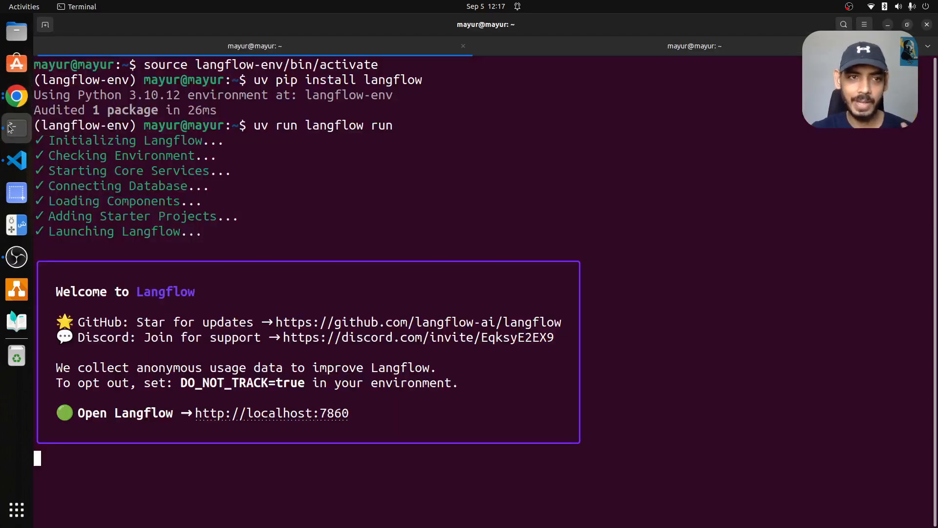
pyautogui.click(597, 46)
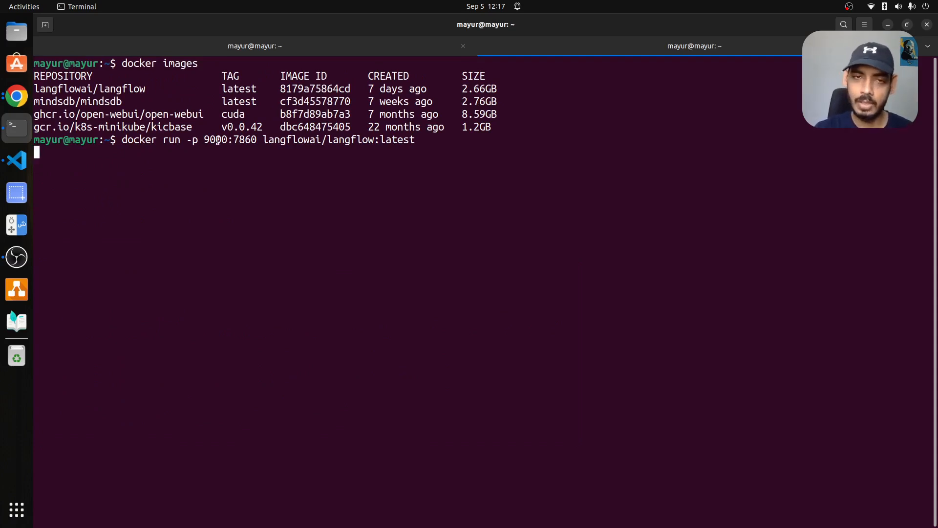
pyautogui.press('Return')
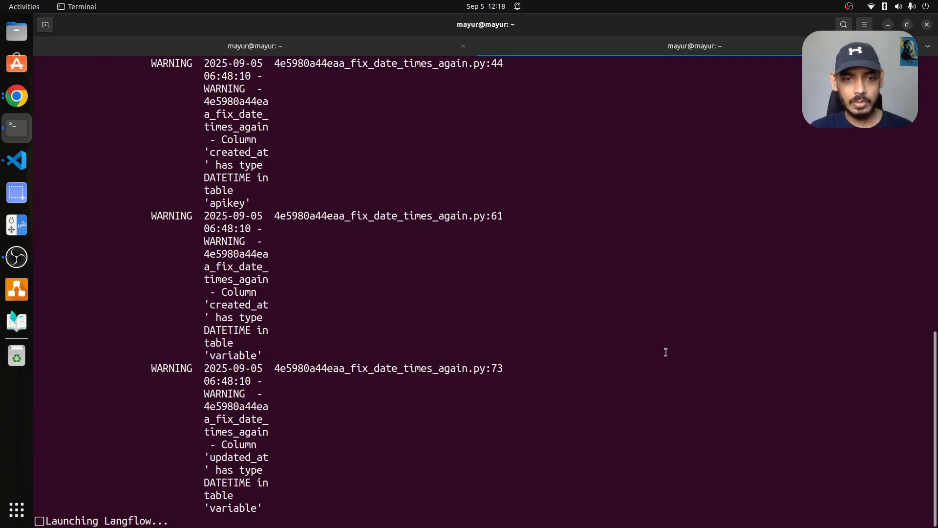
pyautogui.moveTo(936, 426); pyautogui.dragTo(936, 151)
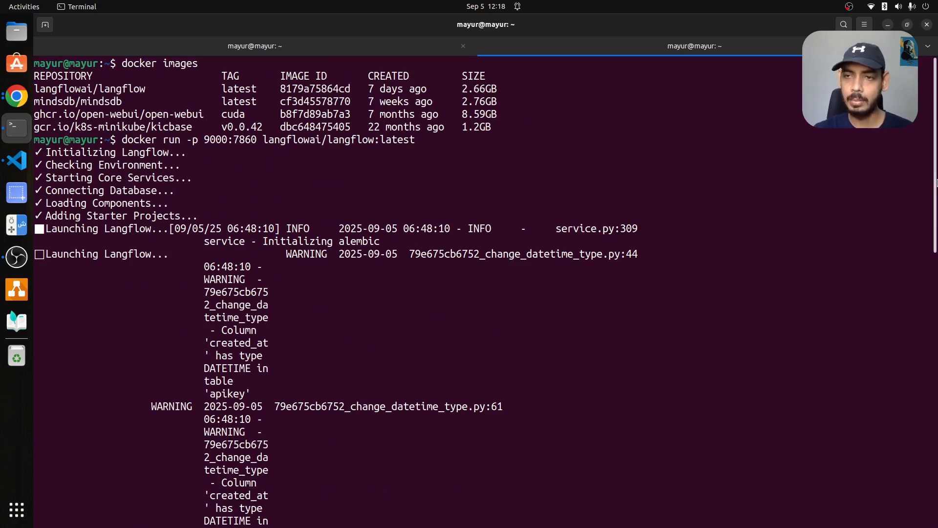
# Compare the Docker container's Langflow startup log with the output of the first terminal session.
pyautogui.moveTo(935, 193); pyautogui.dragTo(937, 469)
pyautogui.click(330, 47)
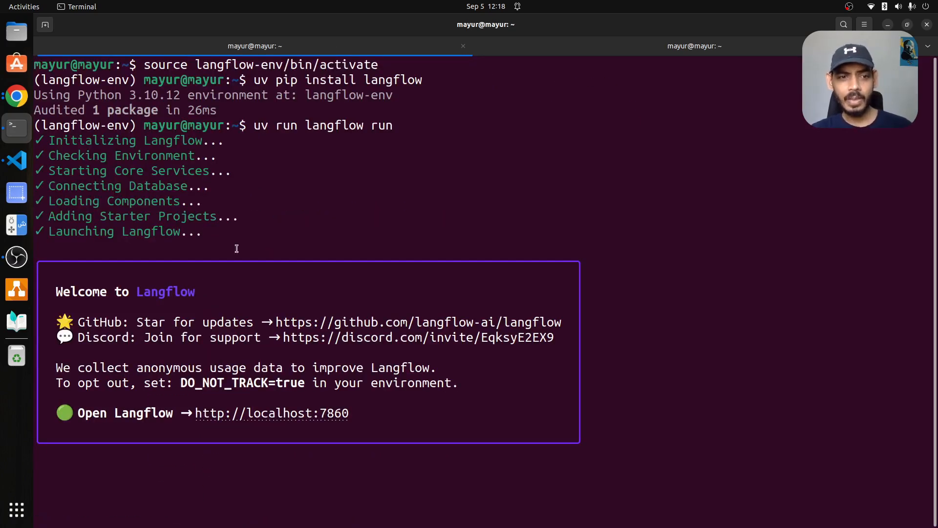
pyautogui.click(564, 45)
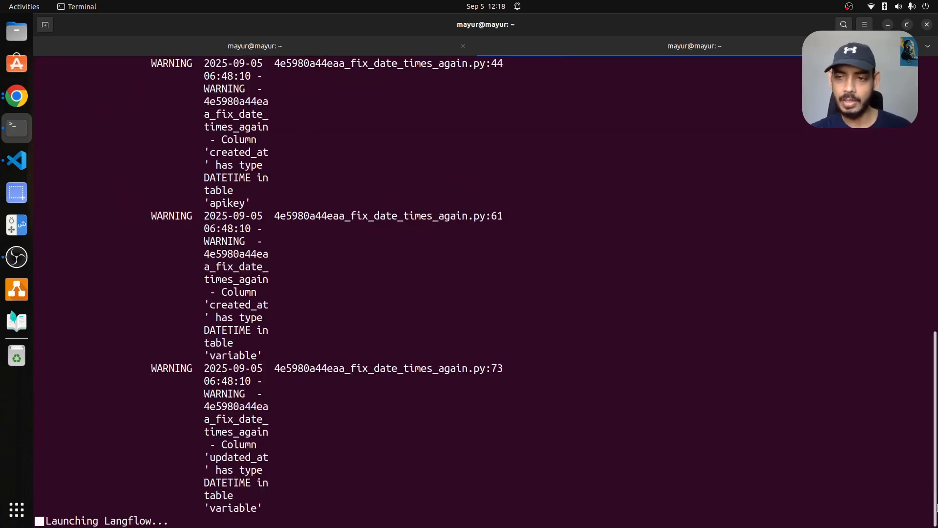
pyautogui.moveTo(937, 479); pyautogui.dragTo(937, 204)
pyautogui.doubleClick(215, 140)
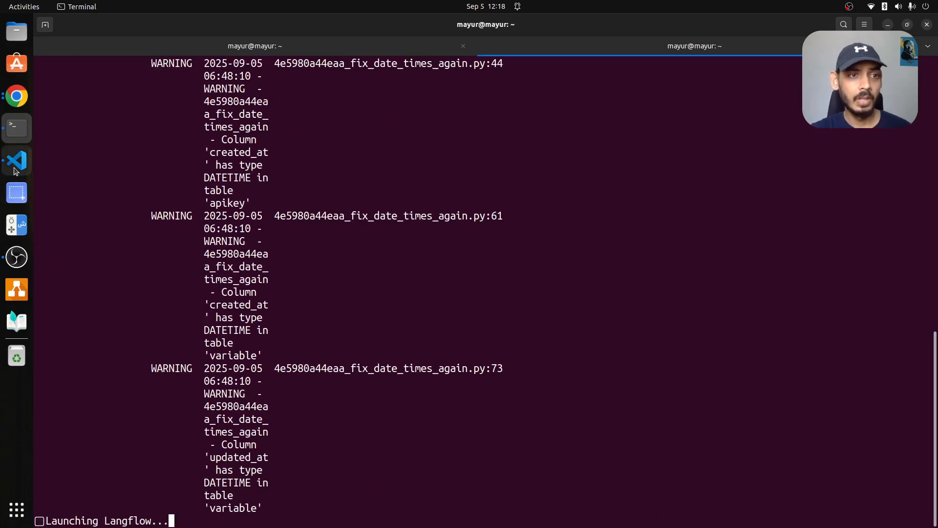
# Switch to Langflow in Google Chrome and create the first flow as a blank flow.
pyautogui.click(20, 97)
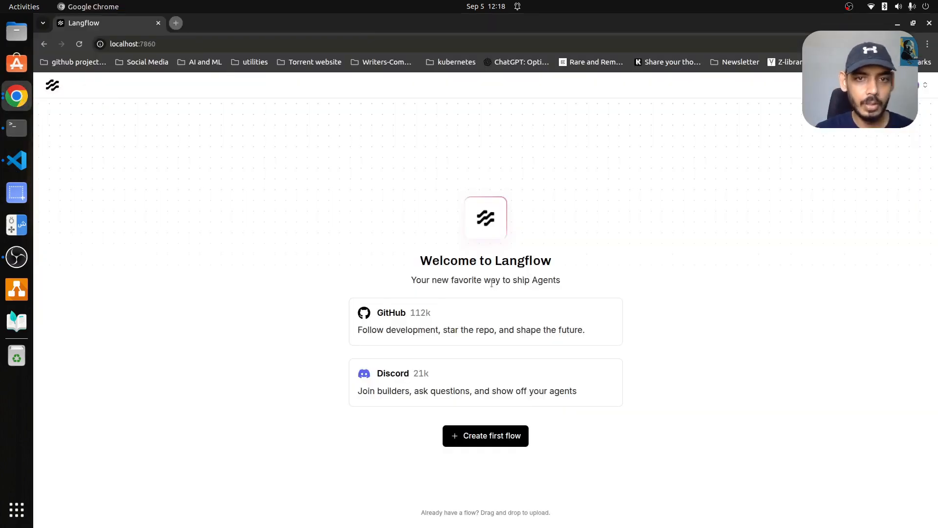
pyautogui.click(470, 444)
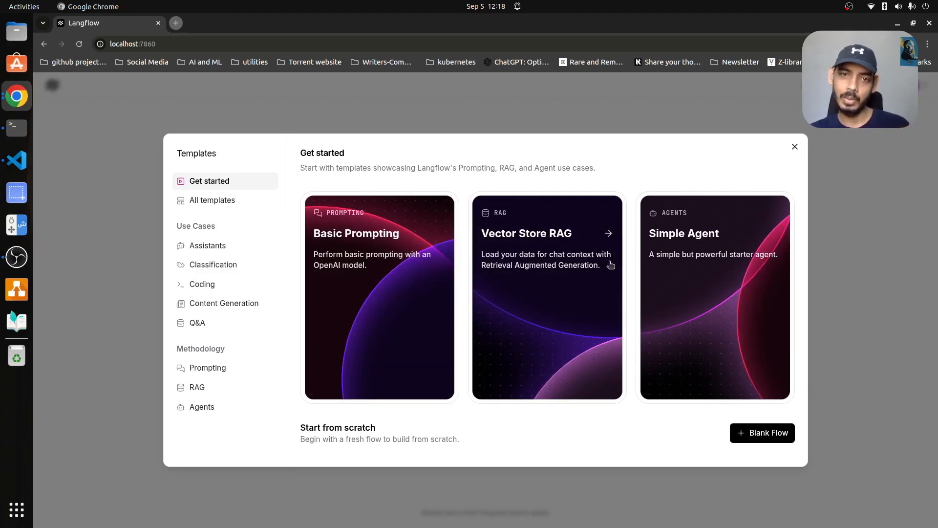
pyautogui.click(762, 433)
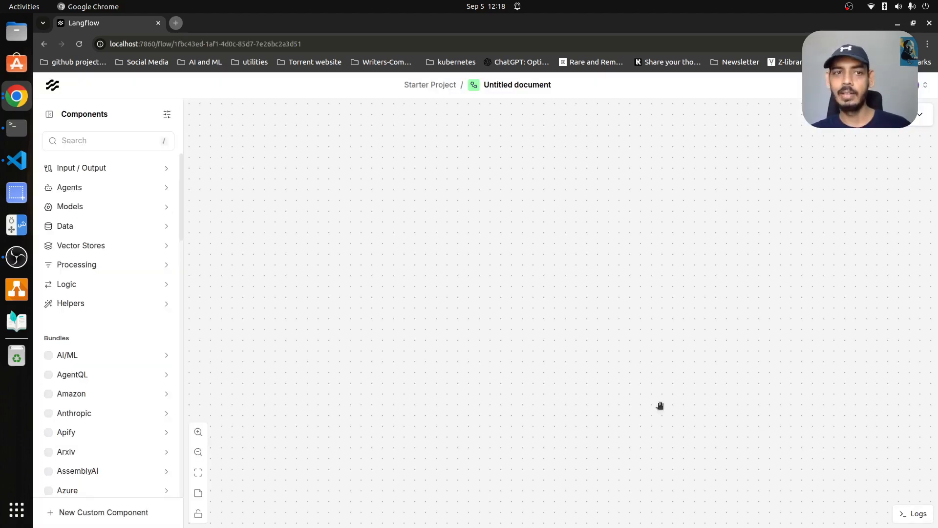
# Add Chat Input and Chat Output components to the canvas, placing Chat Input on the left and Chat Output on the far right.
pyautogui.click(167, 168)
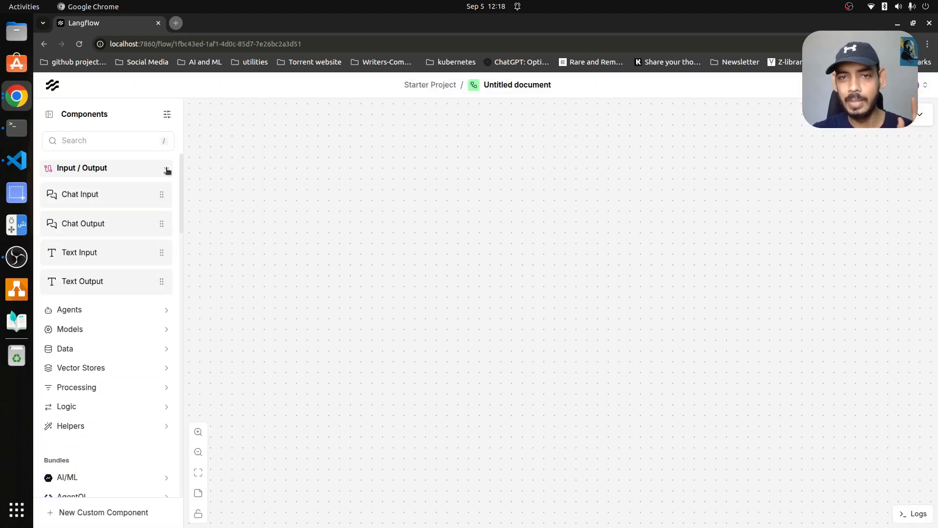
pyautogui.click(150, 195)
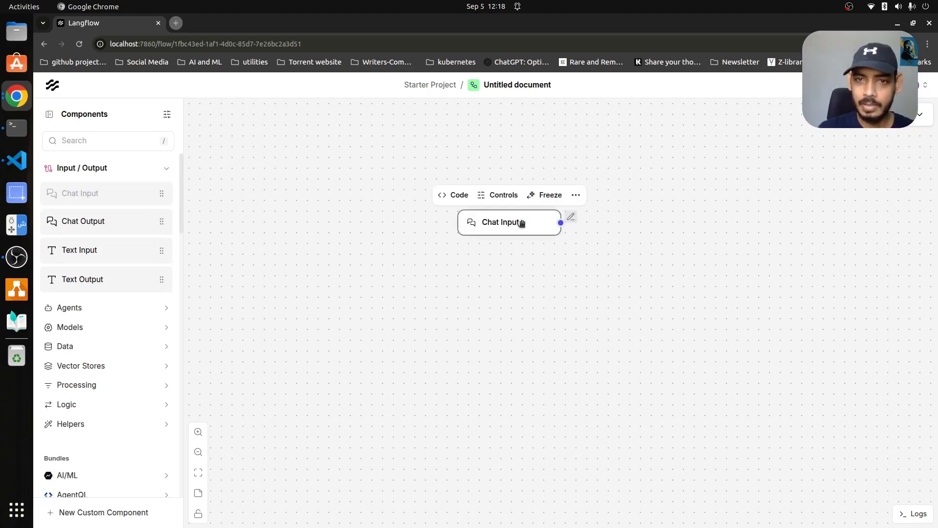
pyautogui.moveTo(518, 221); pyautogui.dragTo(377, 227)
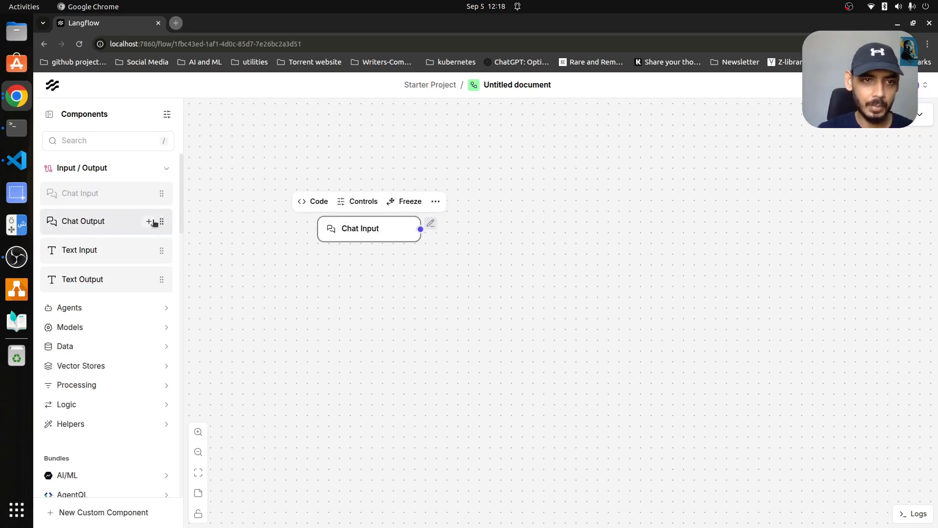
pyautogui.click(149, 221)
pyautogui.moveTo(509, 224); pyautogui.dragTo(781, 217)
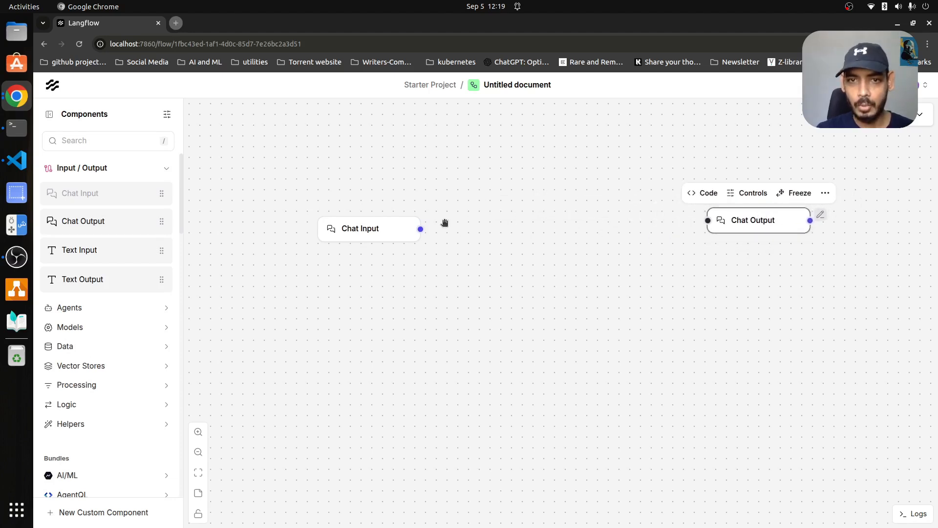
# Expand the Chat Input and Chat Output nodes to show their full fields.
pyautogui.click(372, 229)
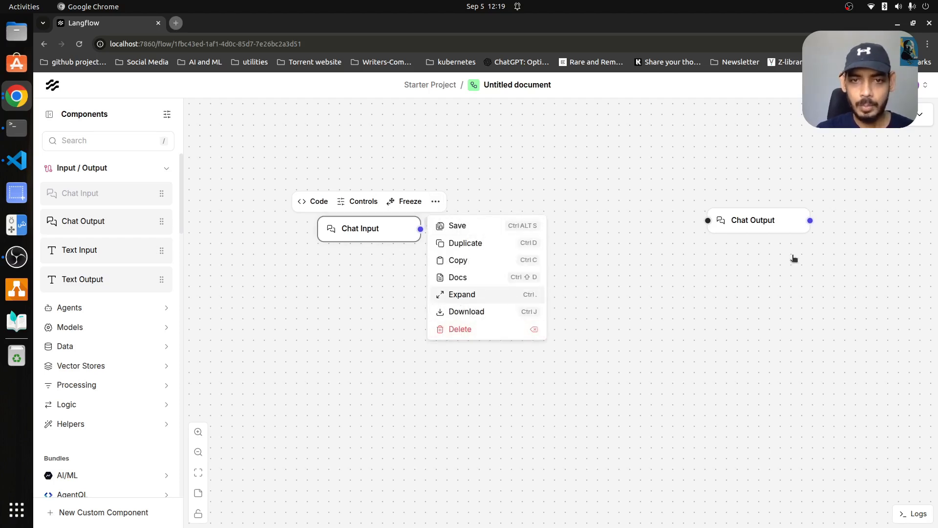
pyautogui.click(773, 221)
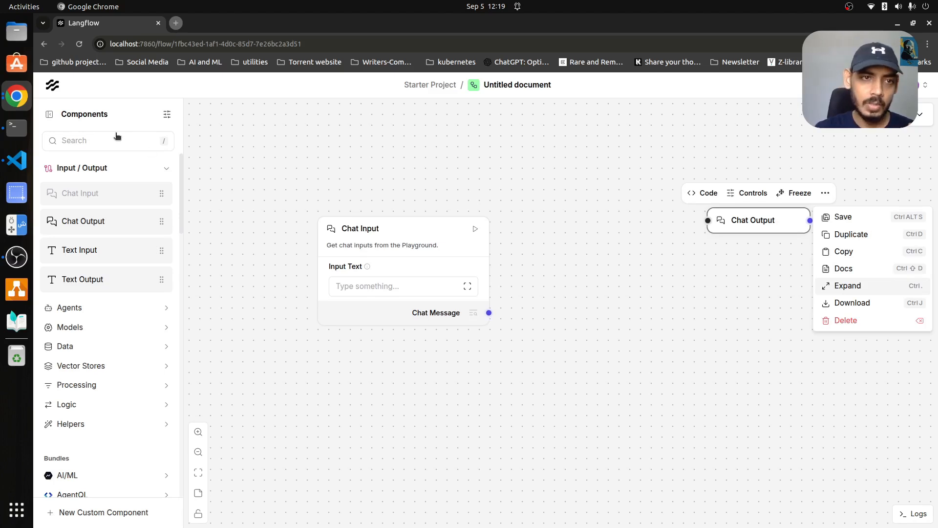
pyautogui.press('Return')
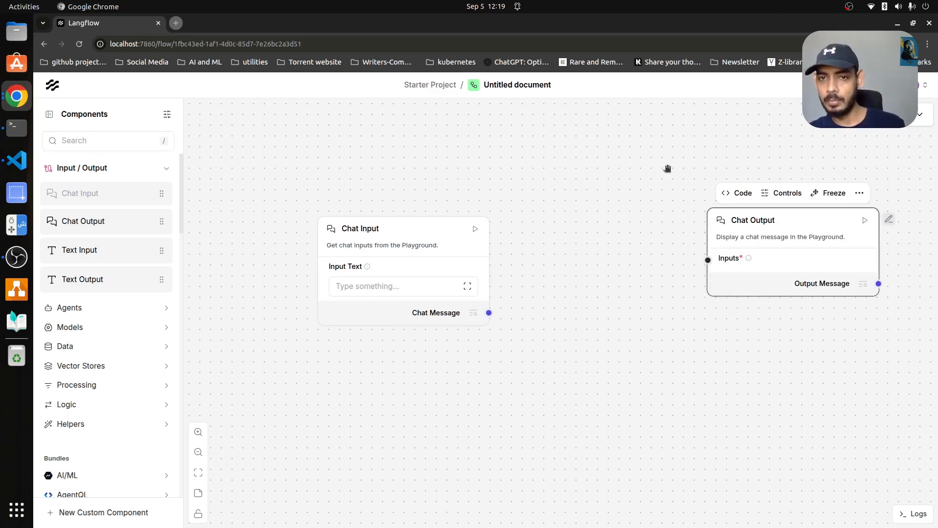
# Find the Language Model component with the search term llm and place it between the Chat Input and Chat Output nodes.
pyautogui.click(77, 142)
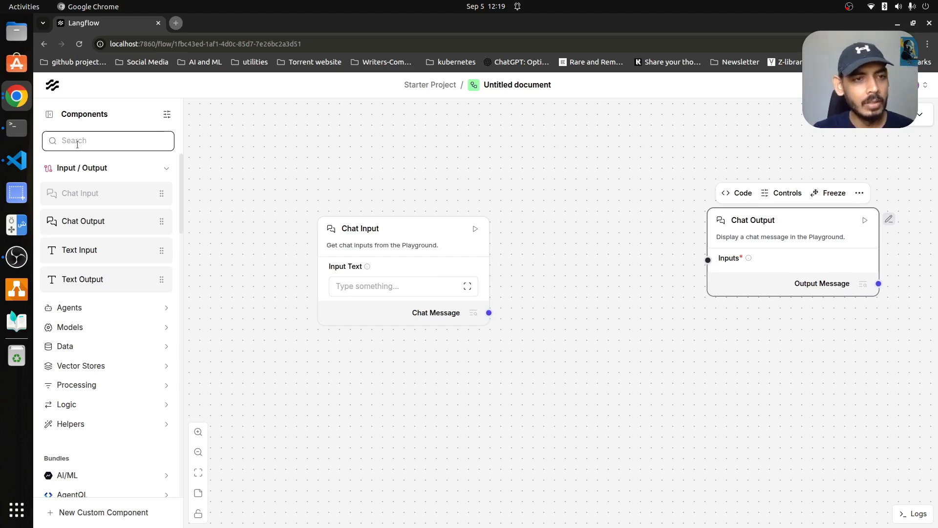
pyautogui.write('llm')
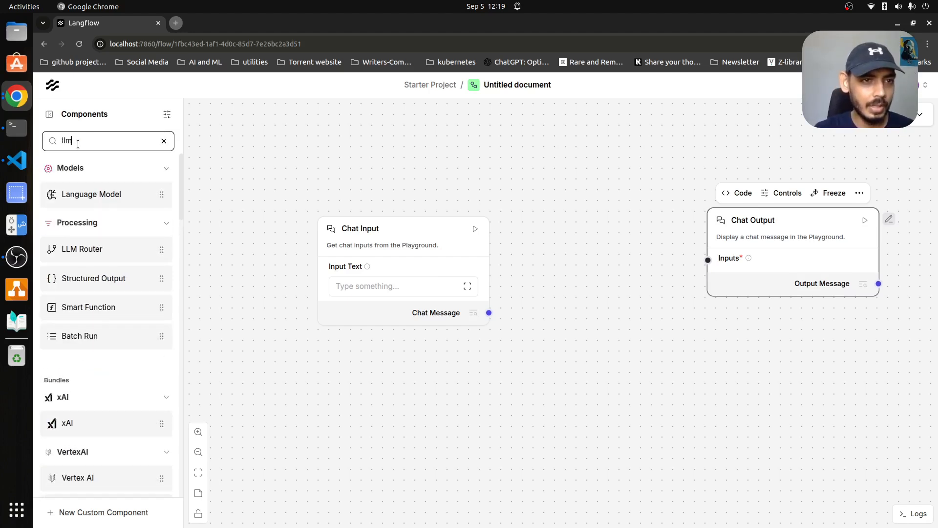
pyautogui.click(148, 194)
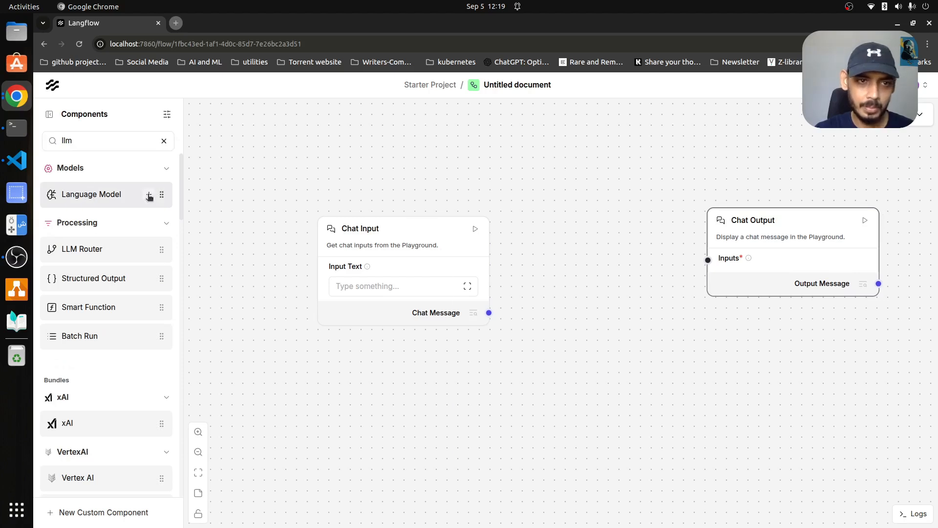
pyautogui.moveTo(562, 226); pyautogui.dragTo(618, 148)
# Connect Chat Input's Chat Message to the Language Model's Input, and its Model Response to Chat Output's Inputs.
pyautogui.moveTo(489, 313); pyautogui.dragTo(515, 326)
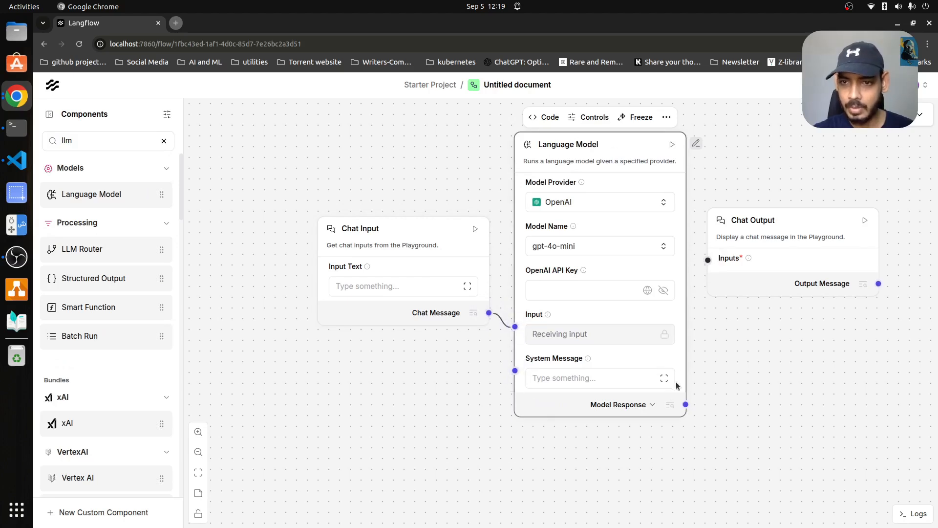
pyautogui.moveTo(685, 404); pyautogui.dragTo(708, 259)
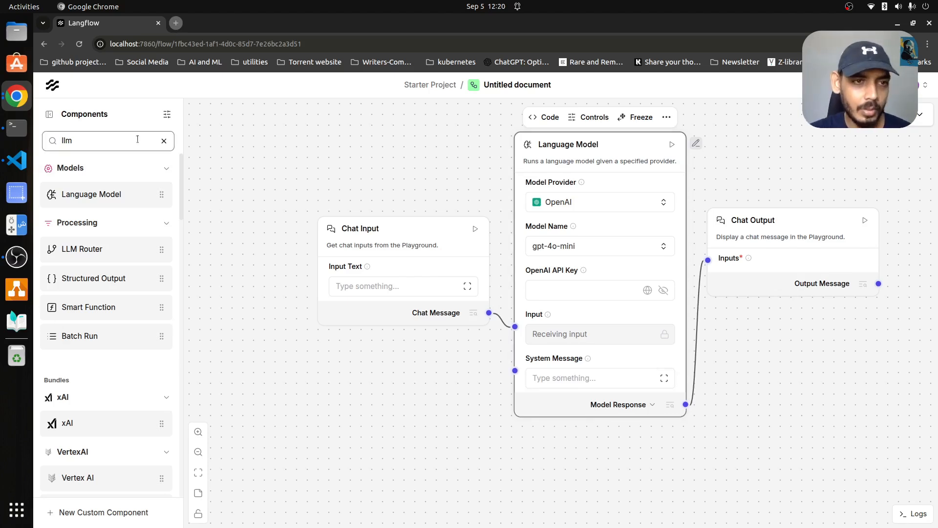
pyautogui.click(560, 376)
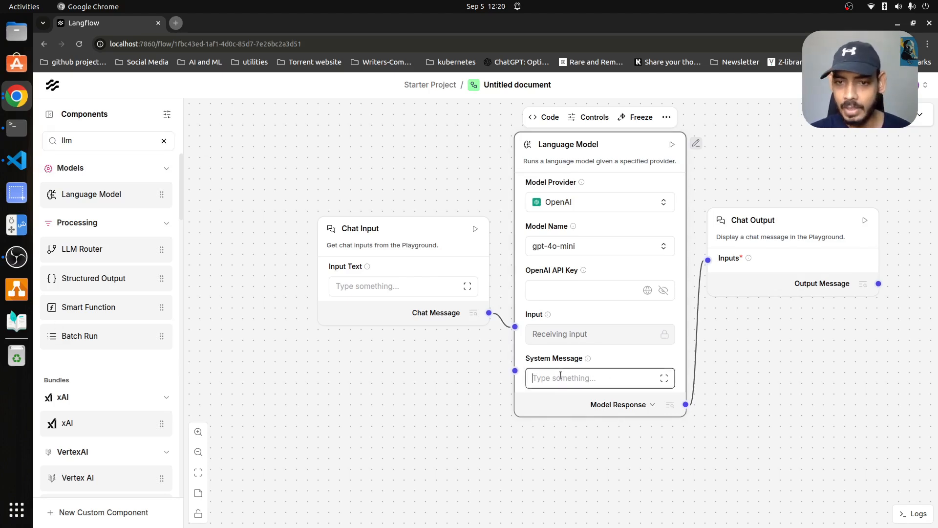
# Add a Prompt Template component below Chat Input and connect its Prompt output to the Language Model's System Message.
pyautogui.click(164, 141)
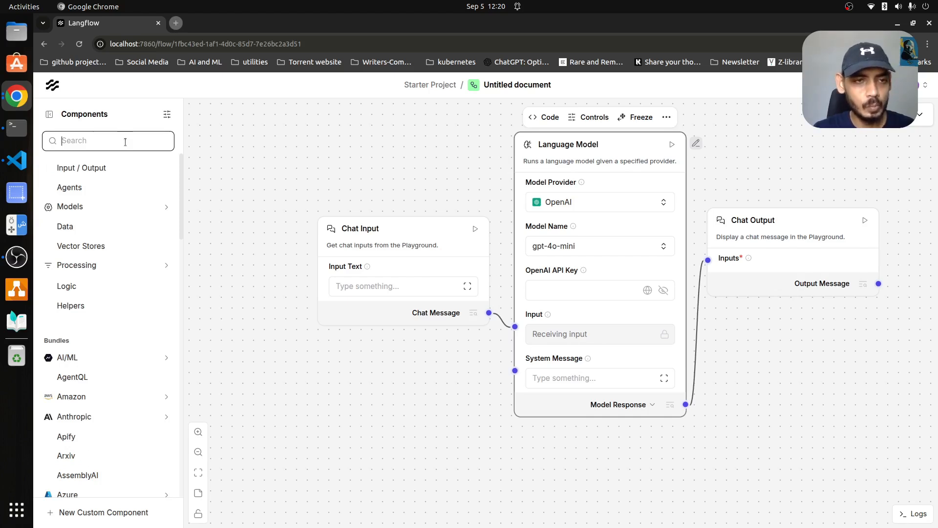
pyautogui.write('prompt')
pyautogui.click(153, 195)
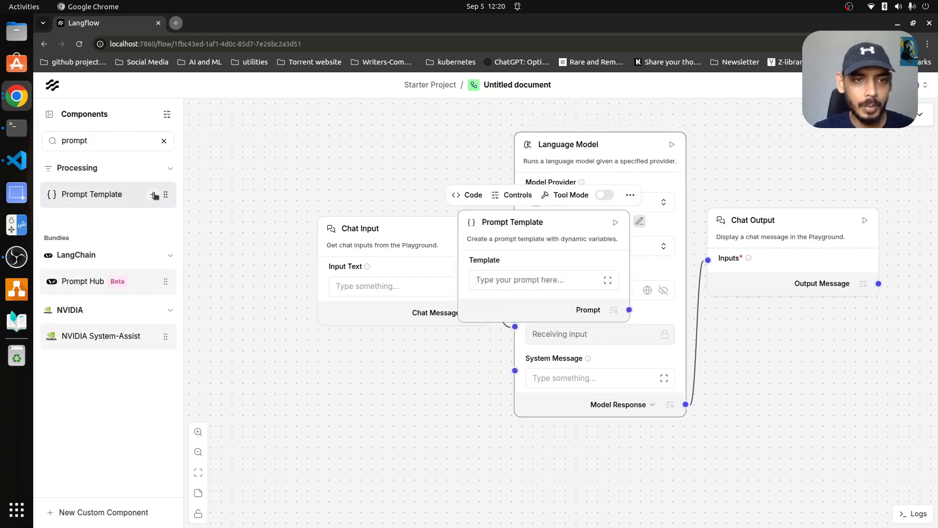
pyautogui.moveTo(572, 230); pyautogui.dragTo(429, 383)
pyautogui.moveTo(486, 462); pyautogui.dragTo(514, 370)
# Enter "The food was amazing, loved the vibe." as the Chat Input node's input text.
pyautogui.click(361, 284)
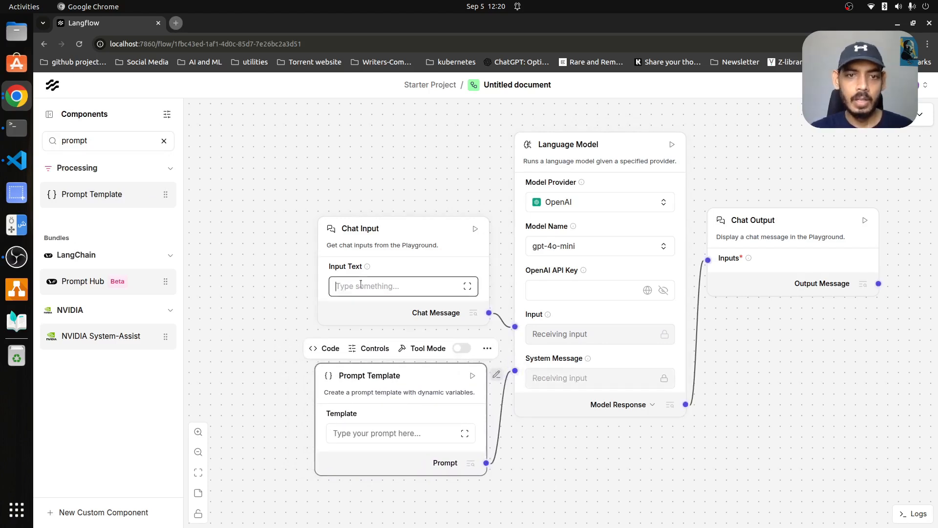
pyautogui.write('The')
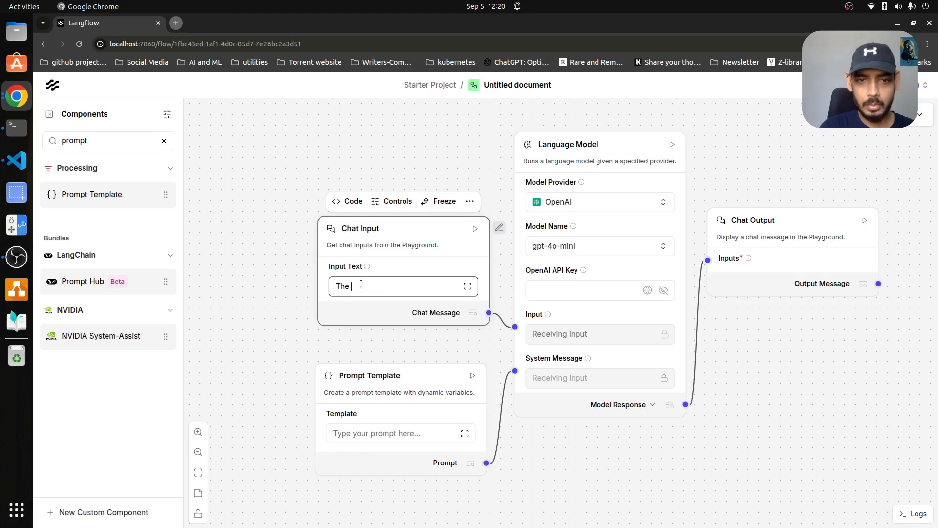
pyautogui.write(' food was am')
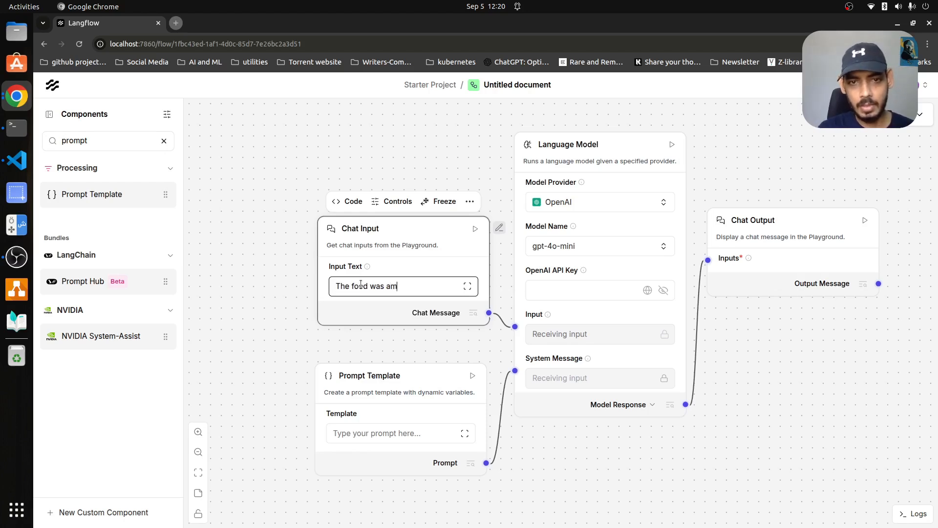
pyautogui.write('azing')
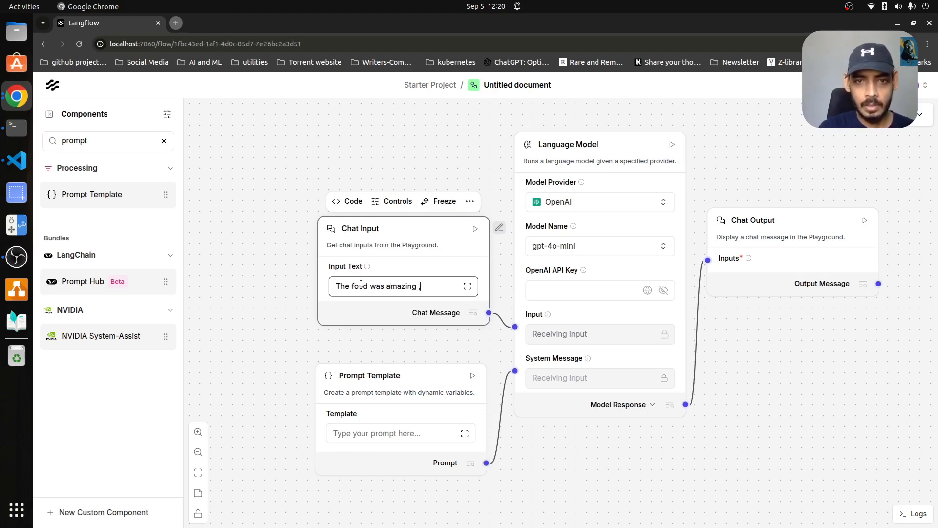
pyautogui.write(', an')
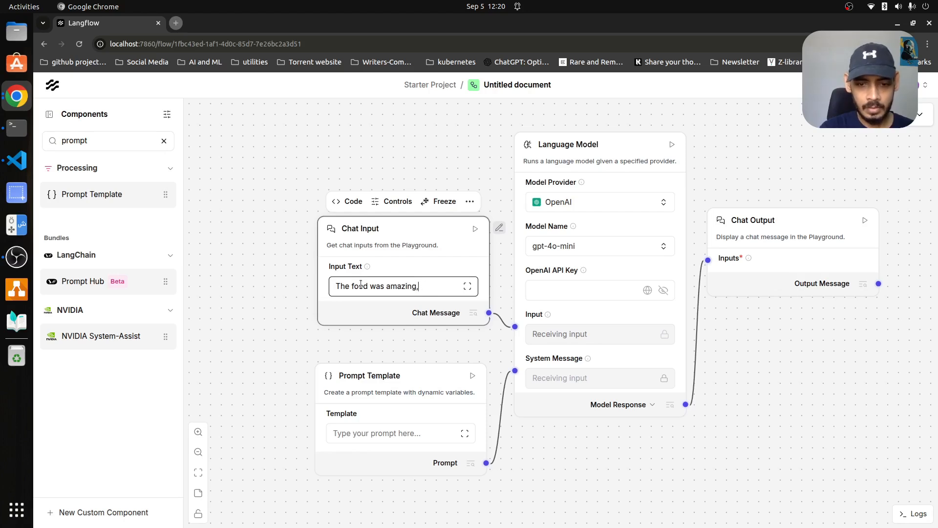
pyautogui.write('oved the vid')
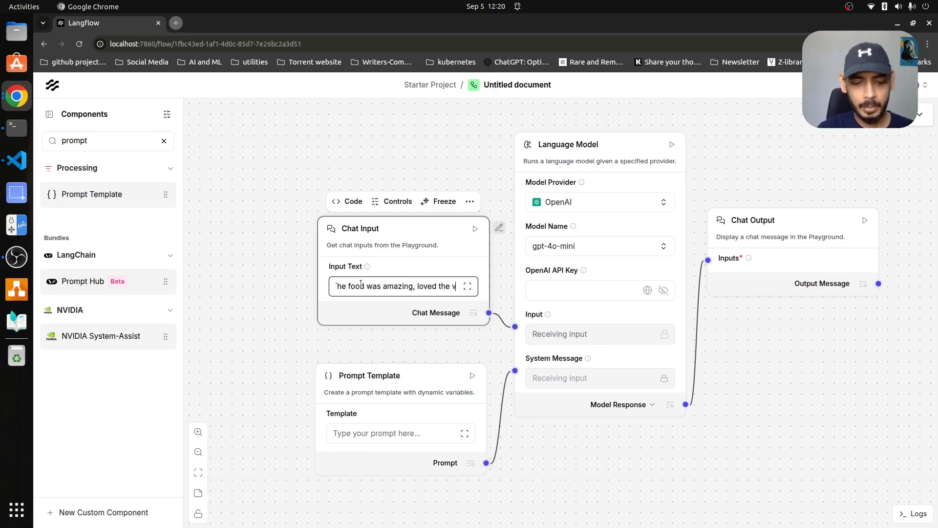
pyautogui.press('BackSpace')
pyautogui.press('BackSpace')
pyautogui.write('ib')
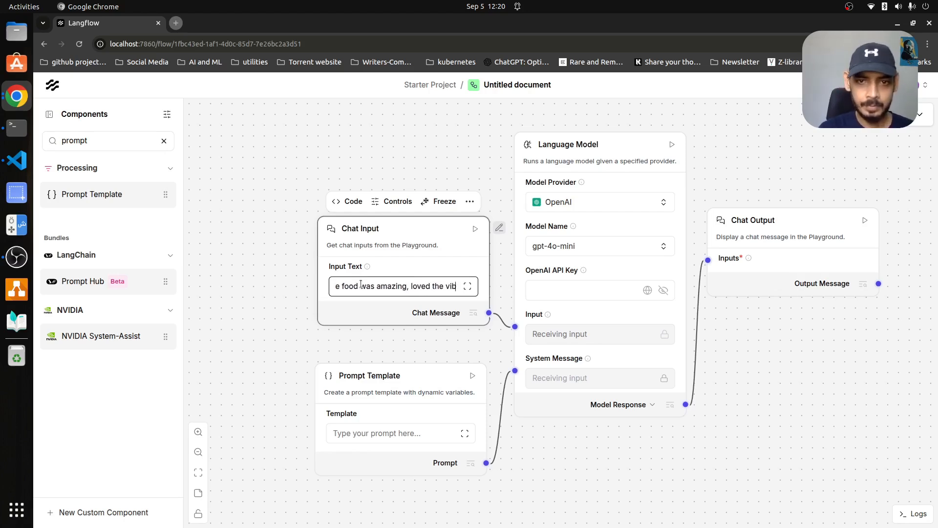
pyautogui.write('e.')
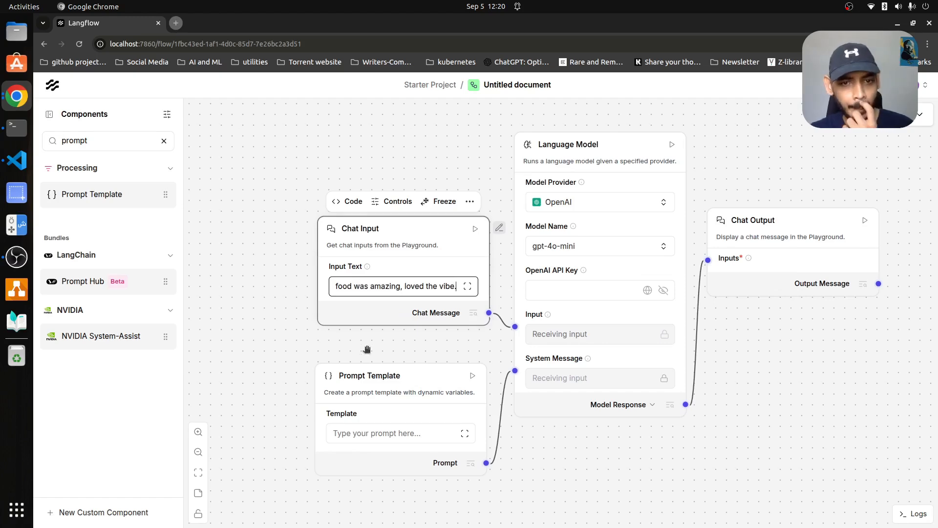
# Set and save the Prompt Template text as "You are a restaurant reviewer. Share whether the comment is positive, negative or neutral.".
pyautogui.click(385, 432)
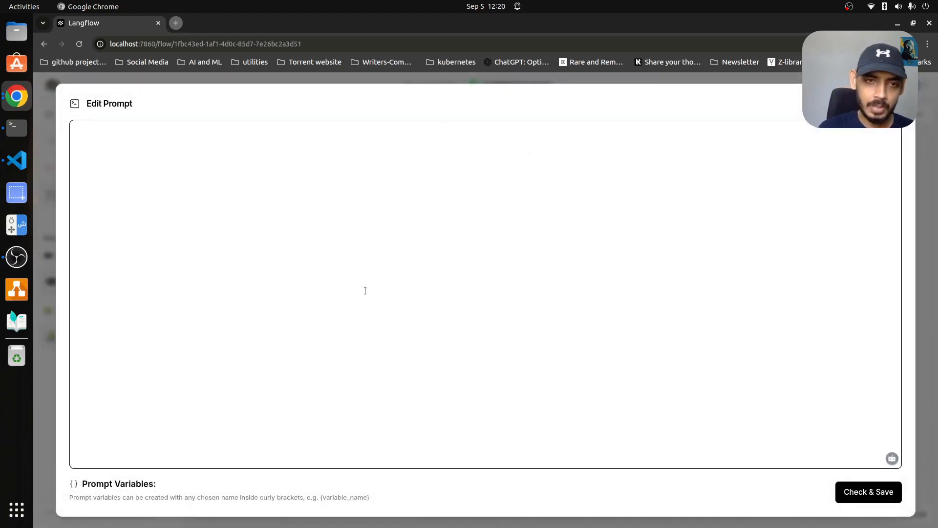
pyautogui.write('You are ')
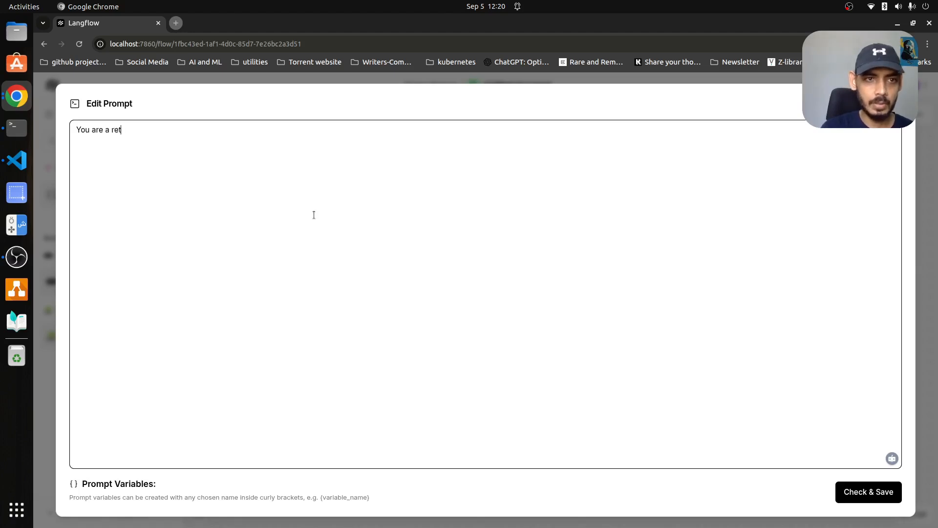
pyautogui.write('a resta')
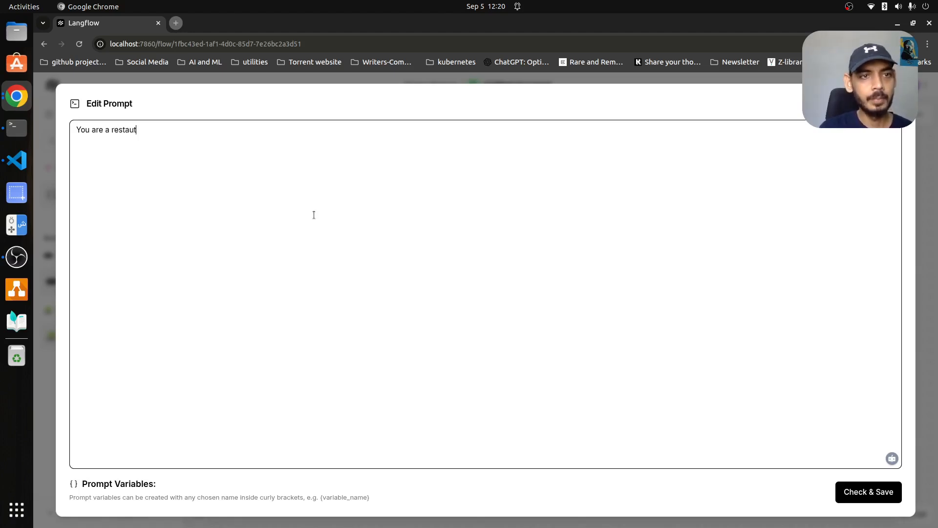
pyautogui.write('urant revie')
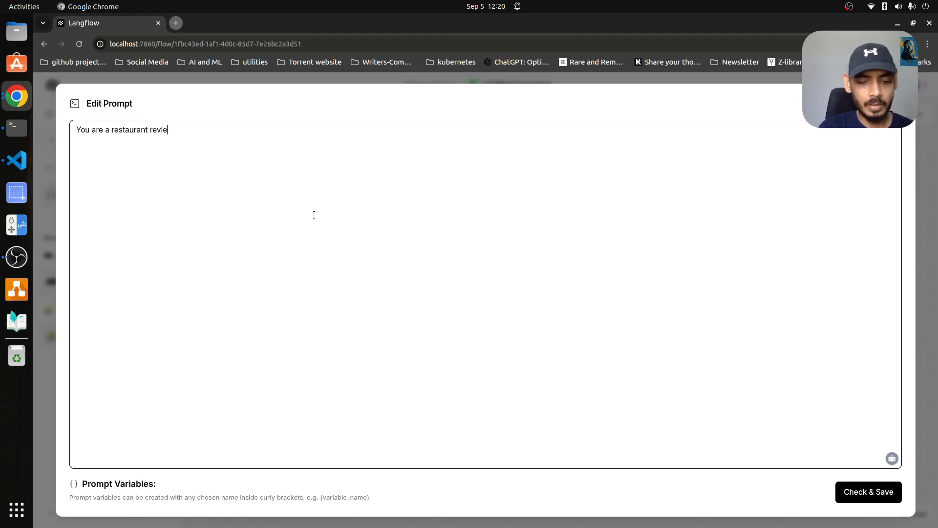
pyautogui.write('wer')
pyautogui.press('BackSpace')
pyautogui.write('er')
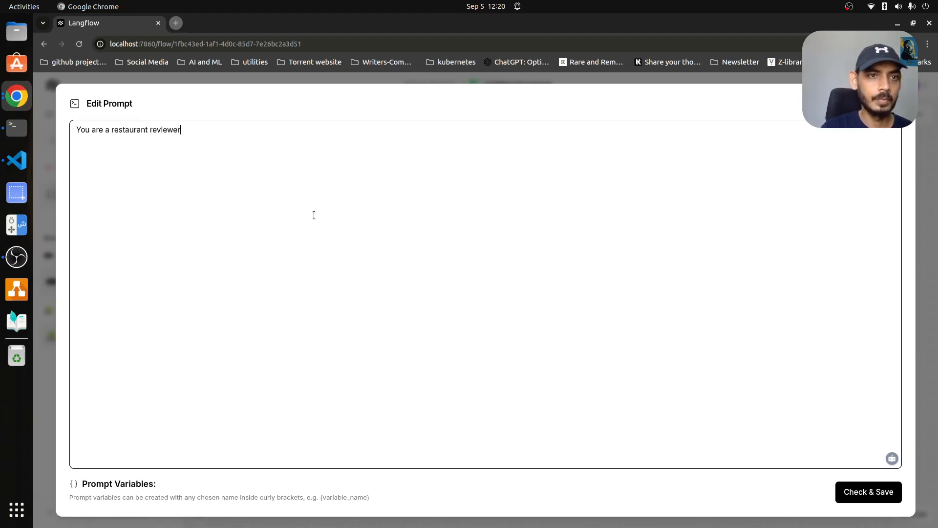
pyautogui.write('. ')
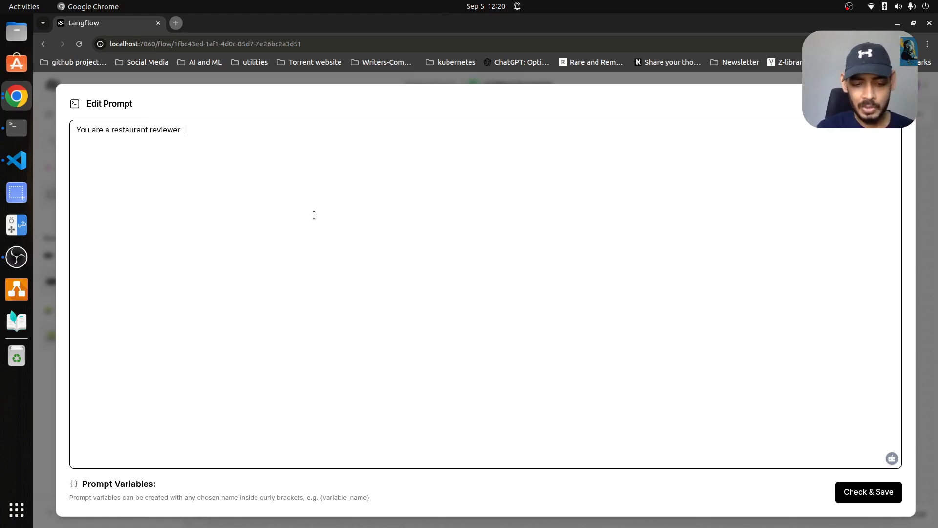
pyautogui.write('Share w')
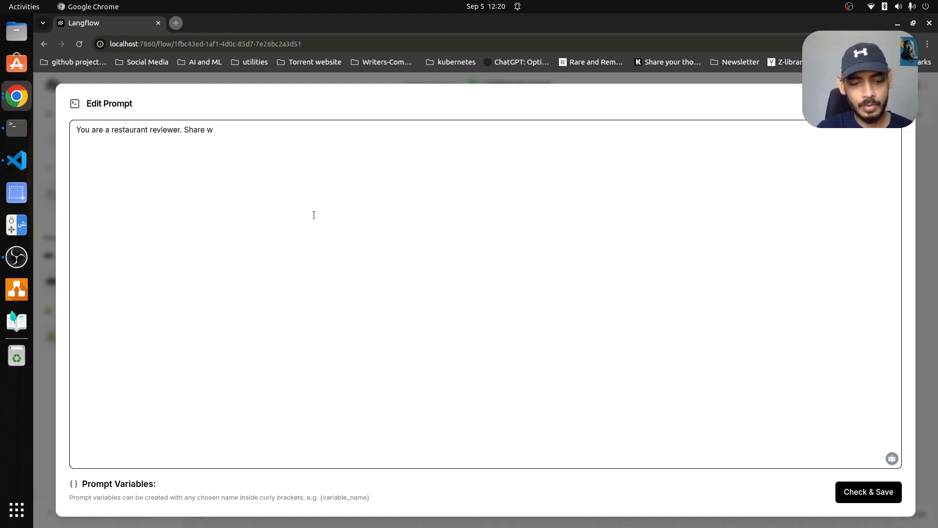
pyautogui.write('hether the oc')
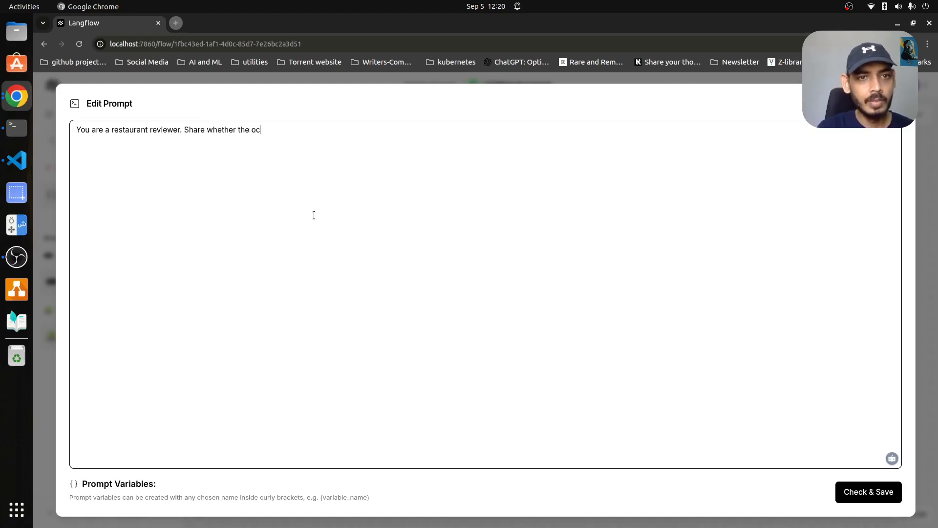
pyautogui.press('BackSpace')
pyautogui.press('BackSpace')
pyautogui.write('comment is')
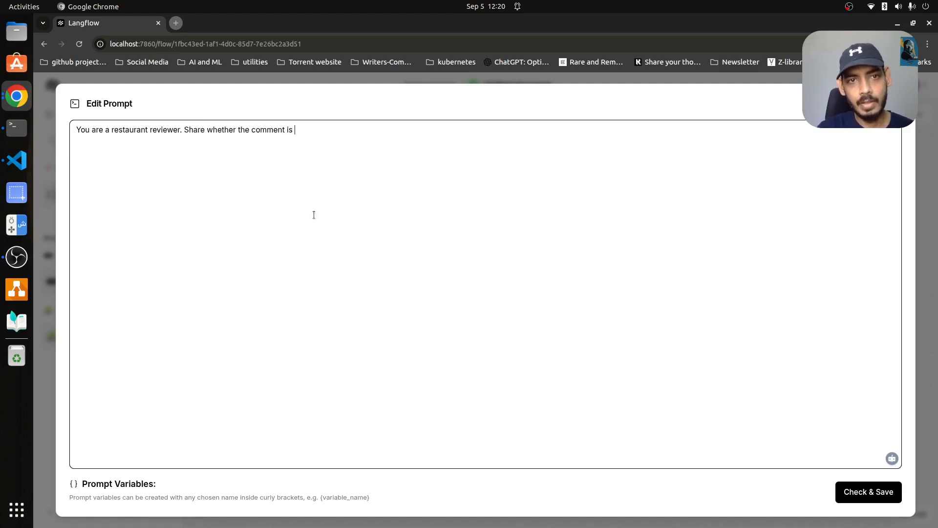
pyautogui.write(' positive ')
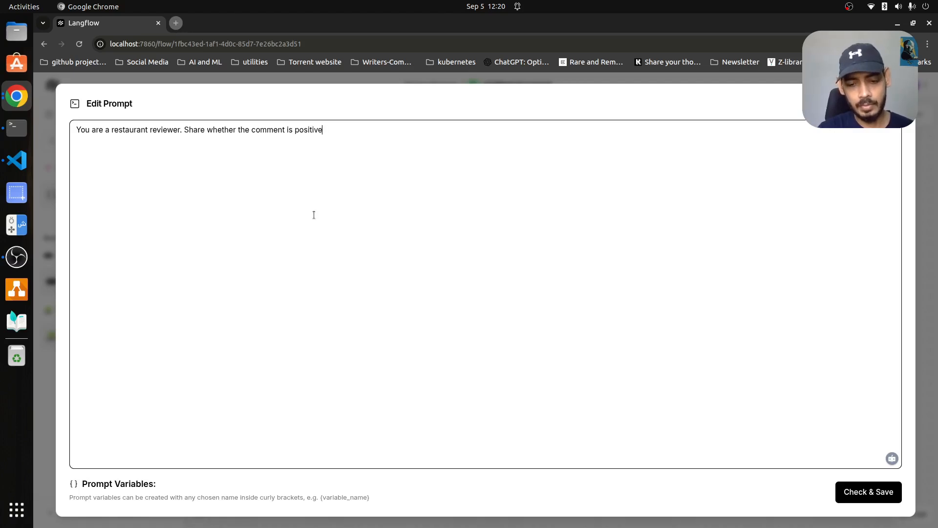
pyautogui.write(' negative r')
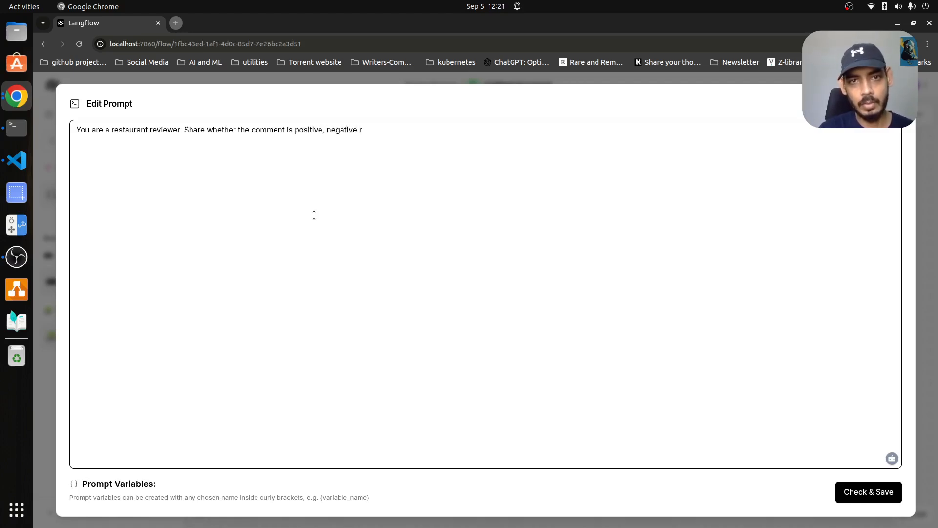
pyautogui.press('BackSpace')
pyautogui.write('or neutral.')
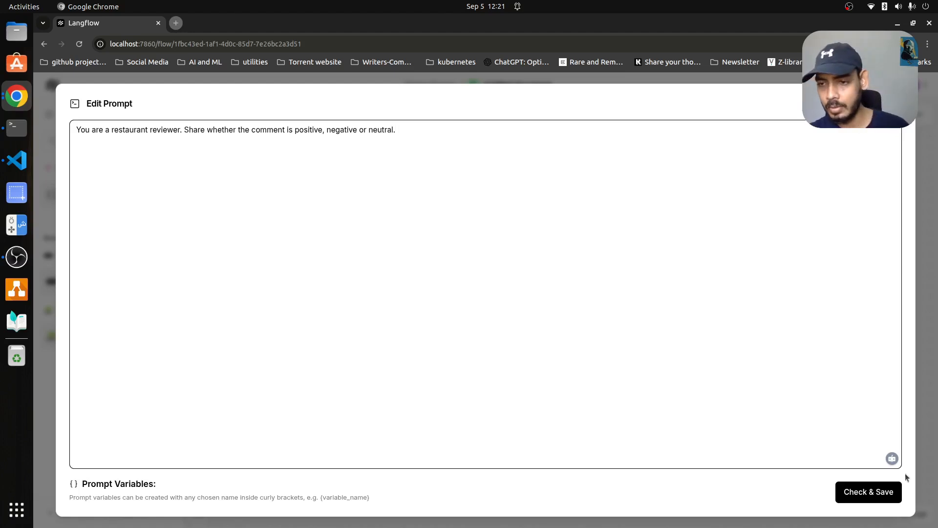
pyautogui.click(874, 496)
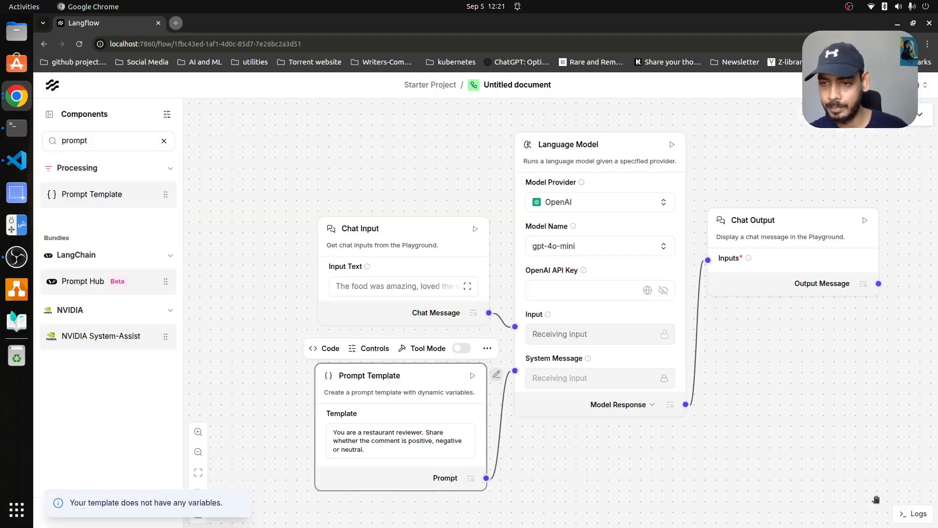
# Set the Language Model node's provider to Google and its model to gemini-2.0-flash.
pyautogui.click(580, 203)
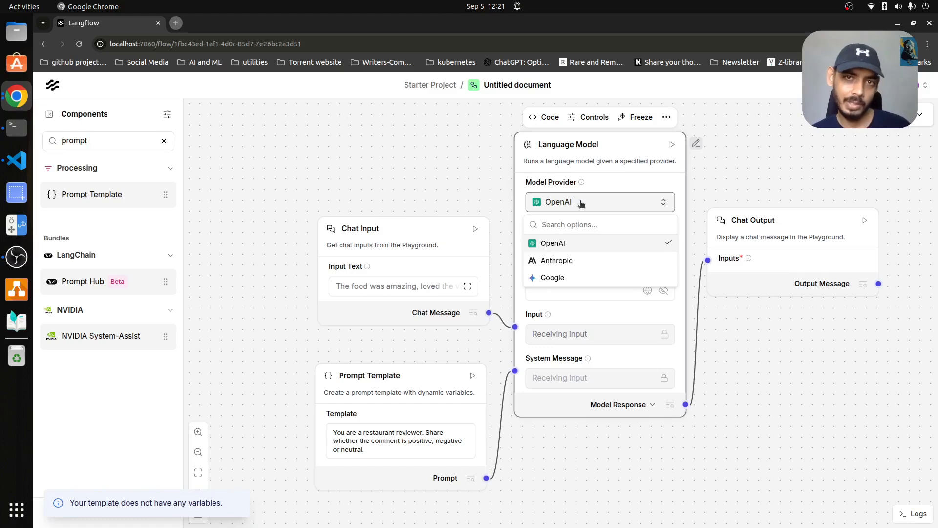
pyautogui.click(561, 276)
pyautogui.click(596, 242)
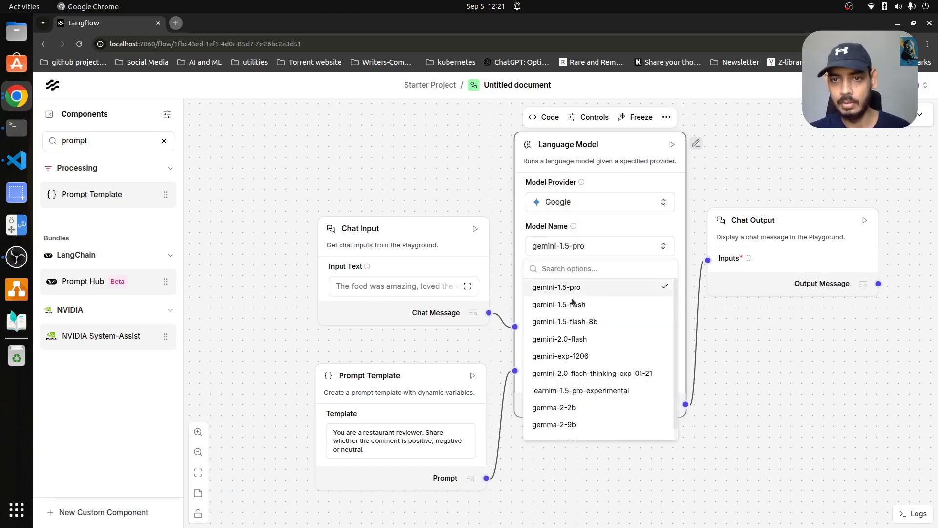
pyautogui.click(558, 339)
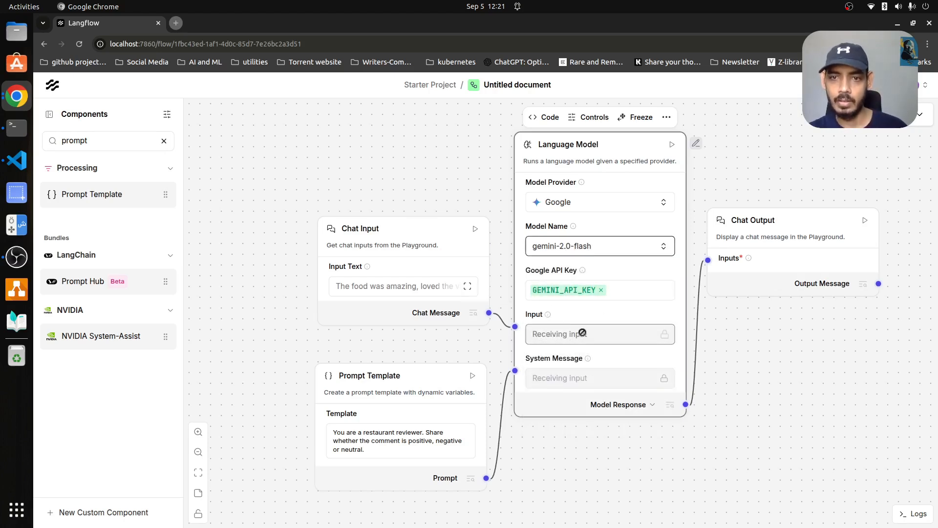
# Clear the Language Model's Google API Key and reassign the GEMINI_API_KEY global variable to it.
pyautogui.click(580, 291)
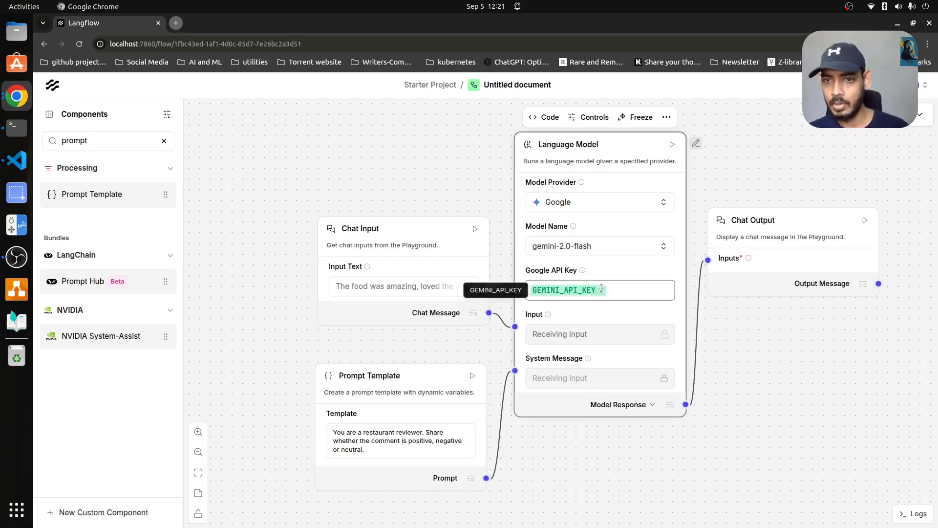
pyautogui.click(601, 290)
pyautogui.click(647, 291)
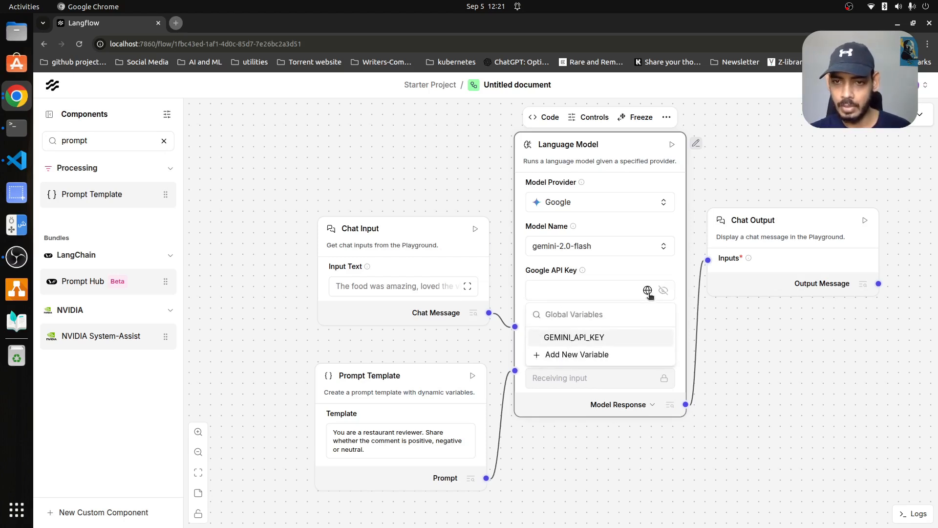
pyautogui.click(585, 336)
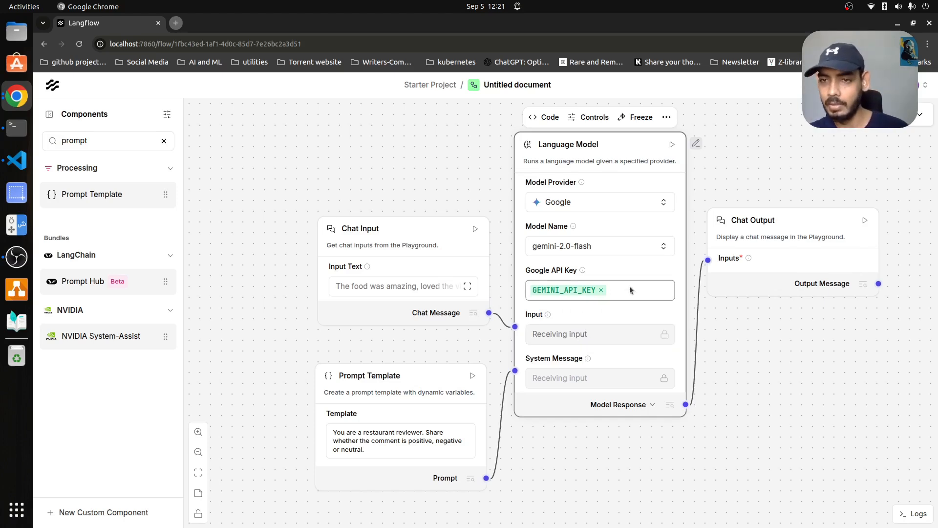
# Clear the Google API Key, open and dismiss the form for creating a new variable, and reselect GEMINI_API_KEY.
pyautogui.click(600, 290)
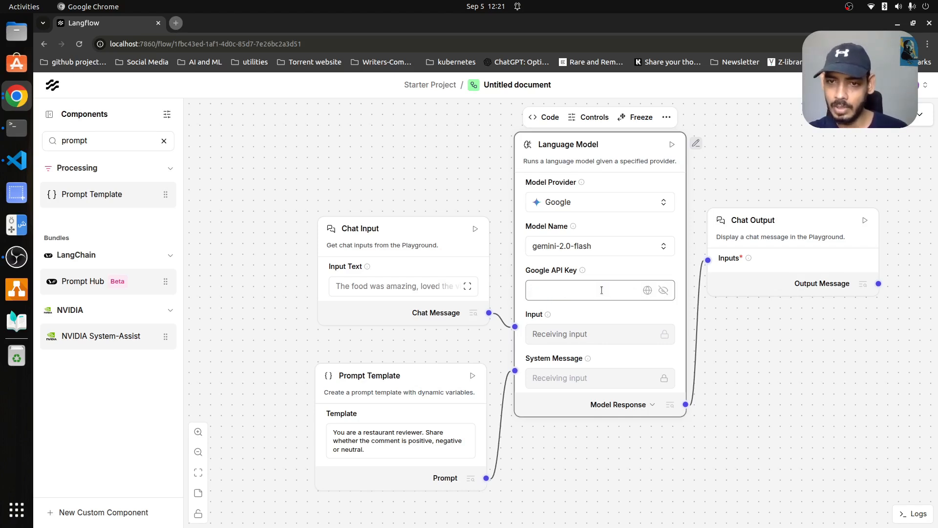
pyautogui.click(647, 290)
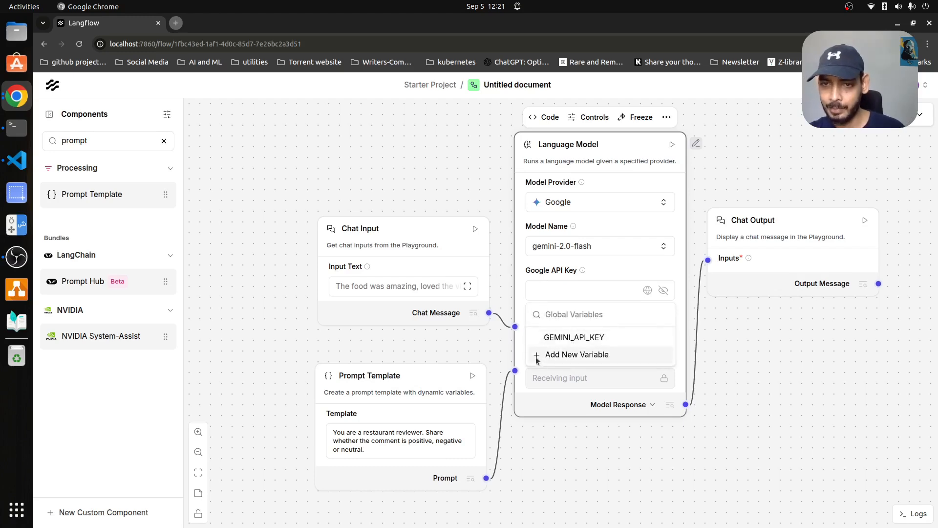
pyautogui.click(567, 355)
pyautogui.click(408, 279)
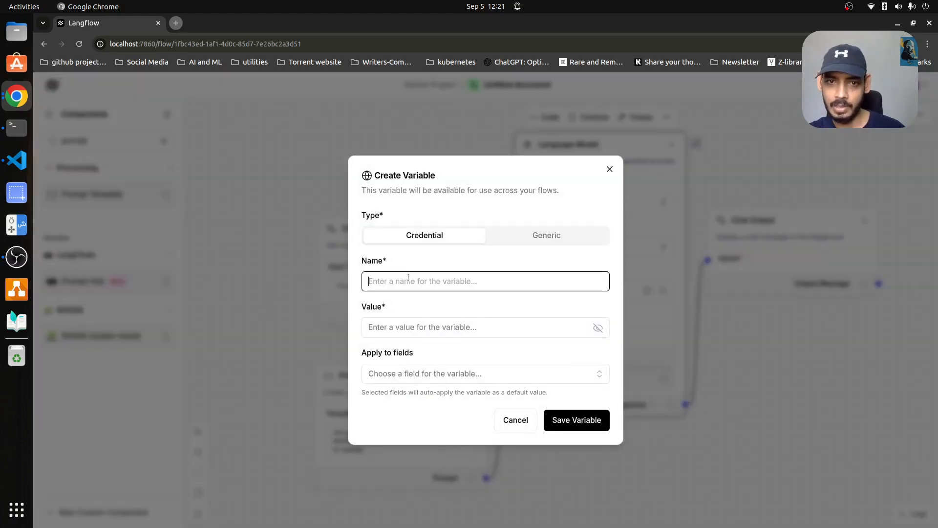
pyautogui.click(392, 327)
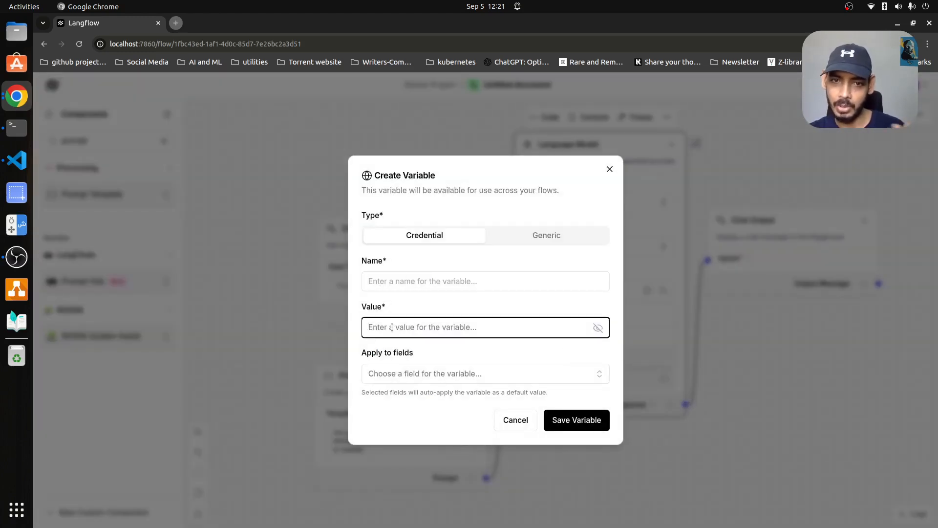
pyautogui.click(609, 169)
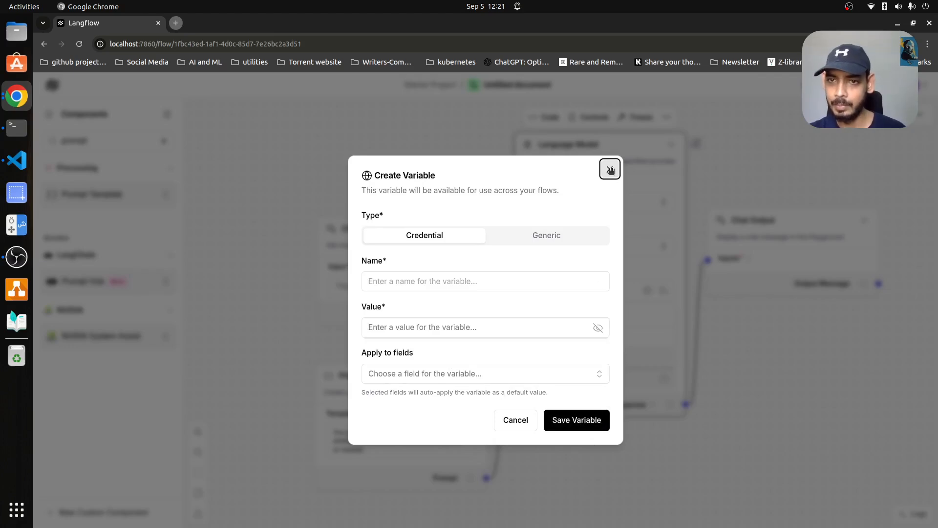
pyautogui.click(595, 337)
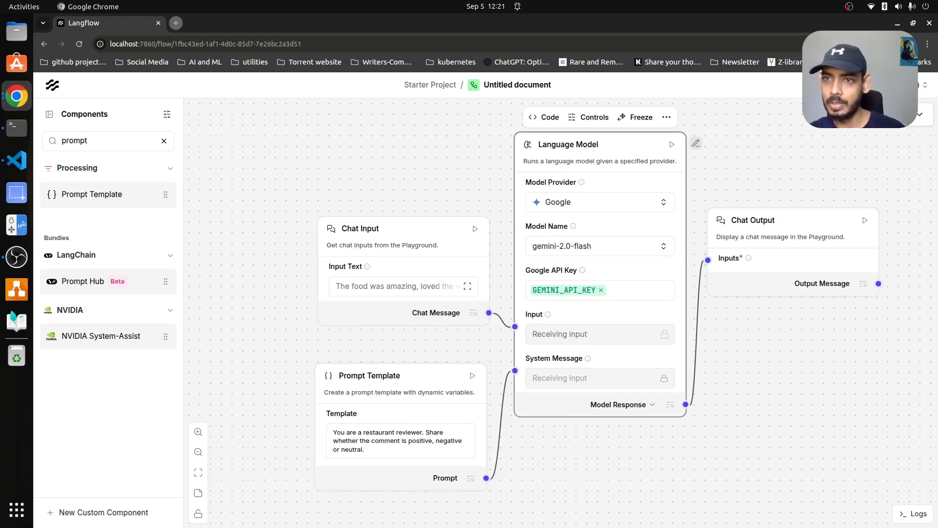
# Test the flow in the Playground by sending the prefilled restaurant comment, check the reply, and return to the canvas.
pyautogui.click(849, 115)
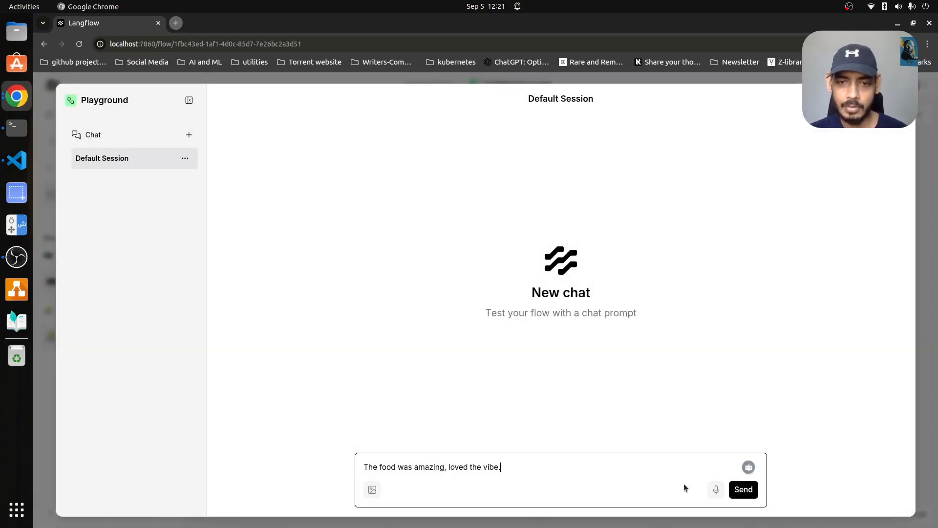
pyautogui.click(743, 489)
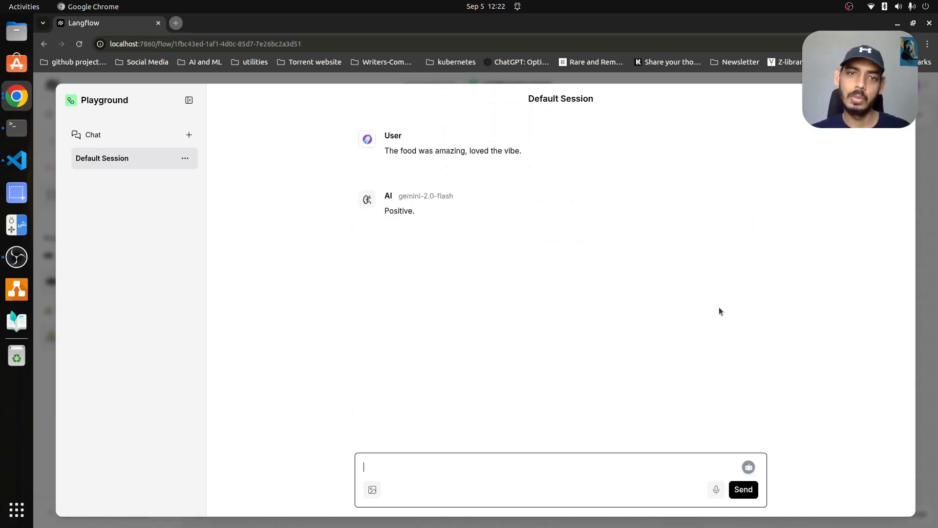
pyautogui.doubleClick(398, 211)
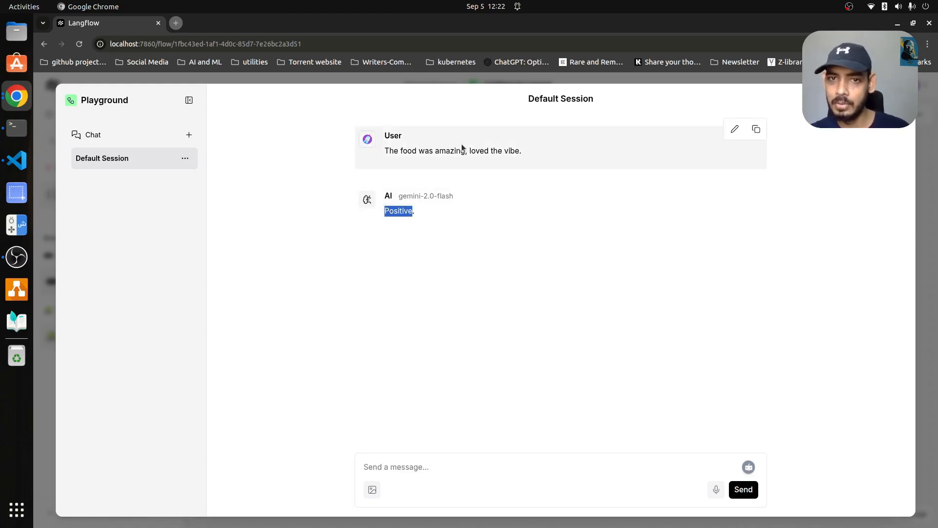
pyautogui.press('Escape')
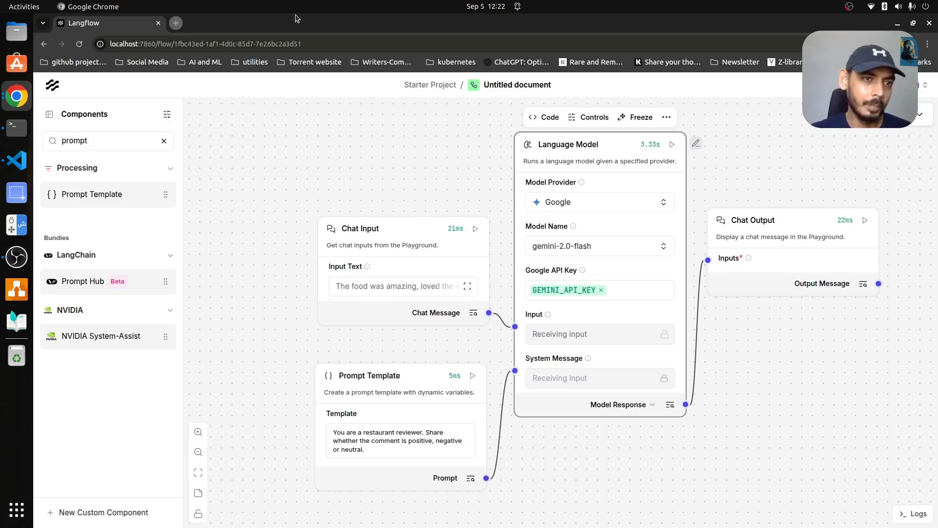
# Clear the component search and browse the full list of component categories and bundles.
pyautogui.click(164, 141)
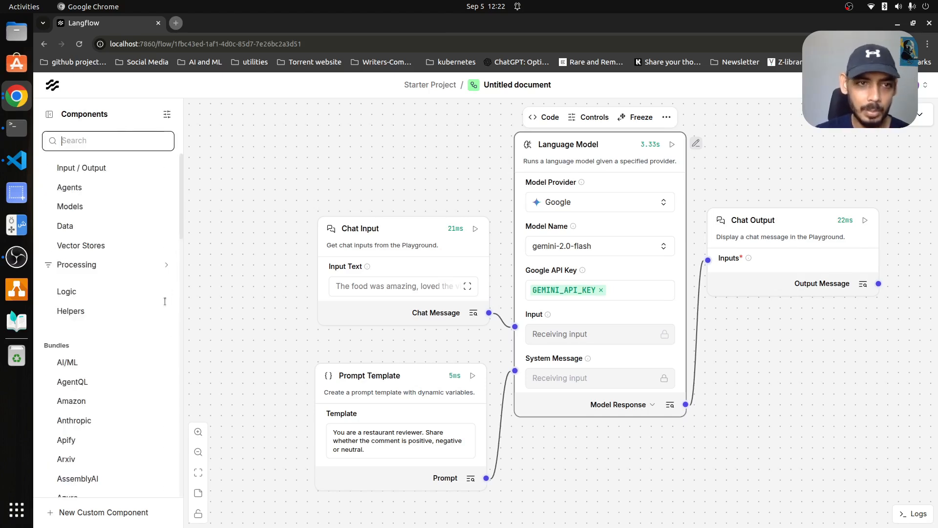
pyautogui.scroll(-2, 182, 186)
pyautogui.scroll(2, 182, 194)
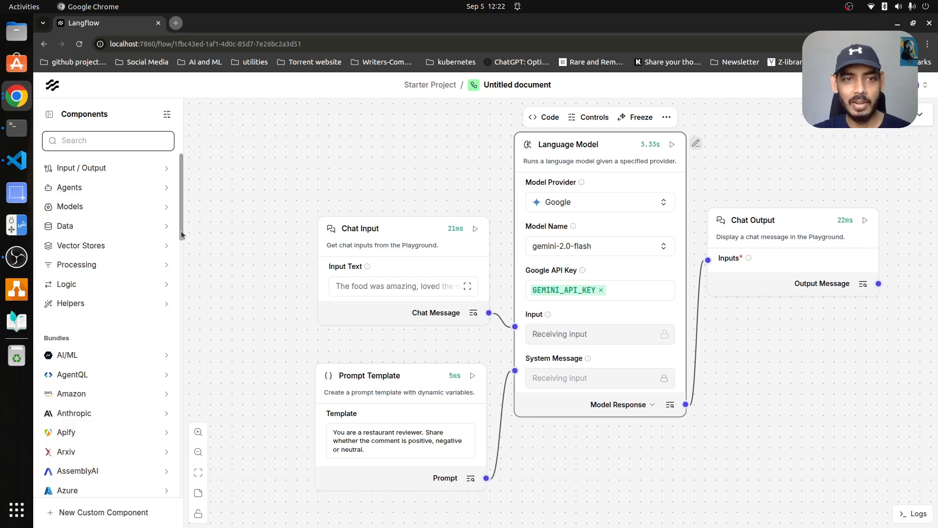
pyautogui.moveTo(182, 230); pyautogui.dragTo(179, 491)
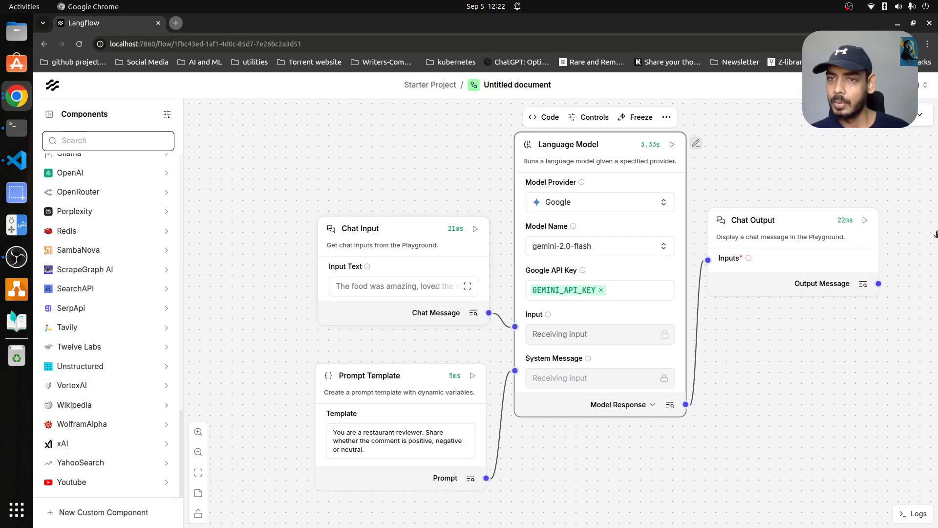
# Export the flow as a JSON file named Promting With Gemini Model, with the API keys saved in it.
pyautogui.click(919, 116)
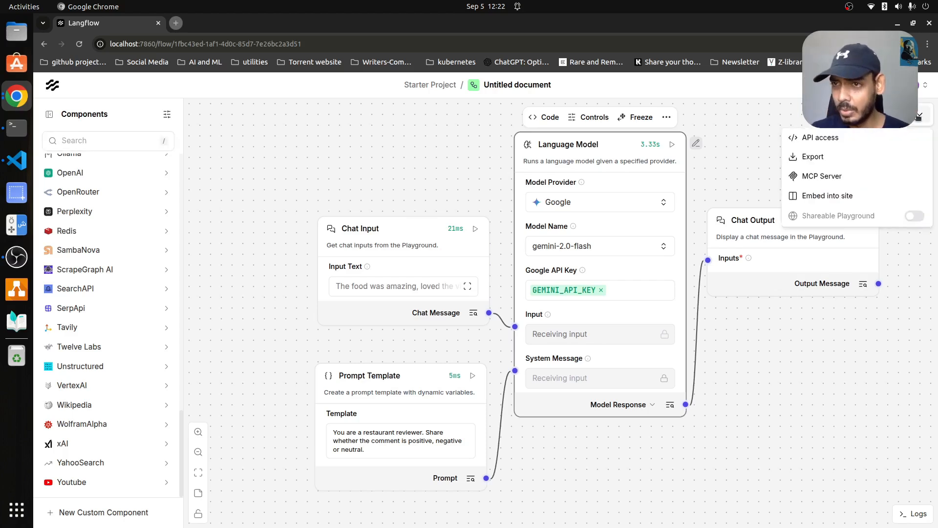
pyautogui.click(792, 161)
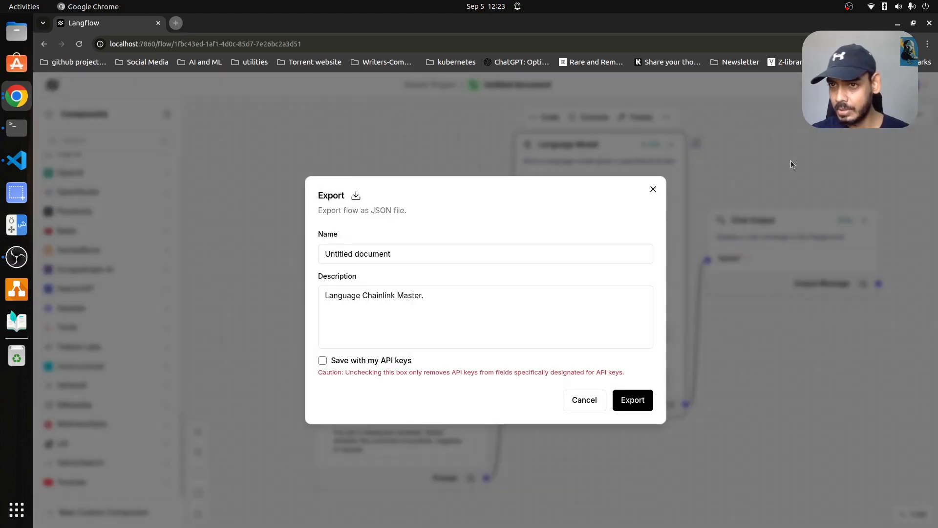
pyautogui.click(334, 254)
pyautogui.hotkey('ctrl', 'a')
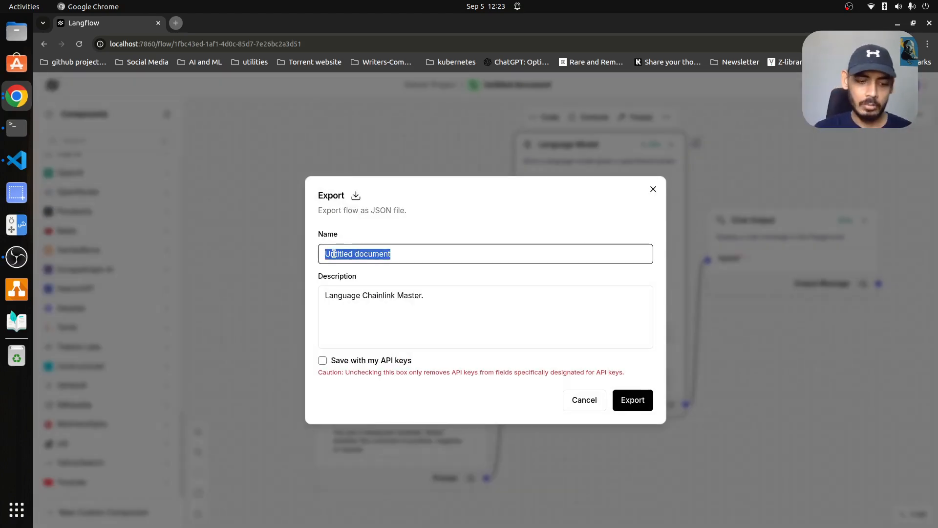
pyautogui.write('Promoting')
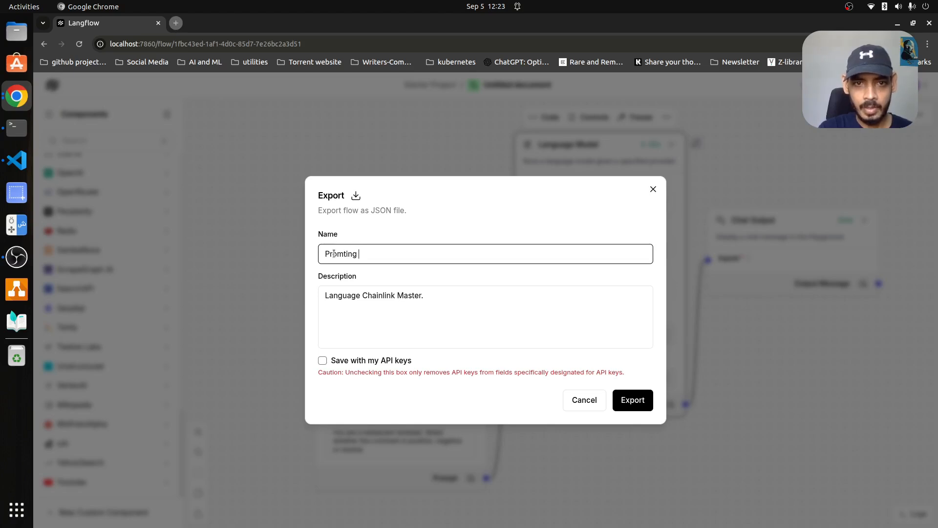
pyautogui.write(' With Gemini ')
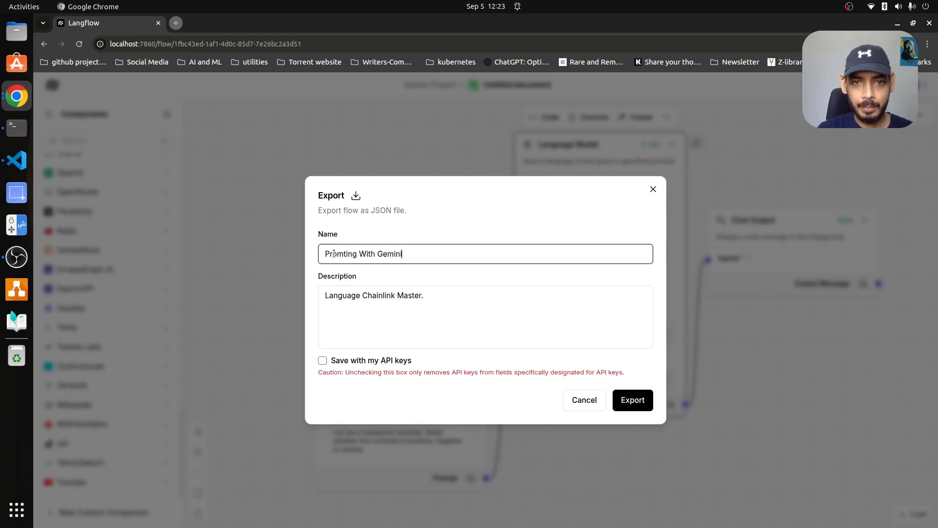
pyautogui.write('Model')
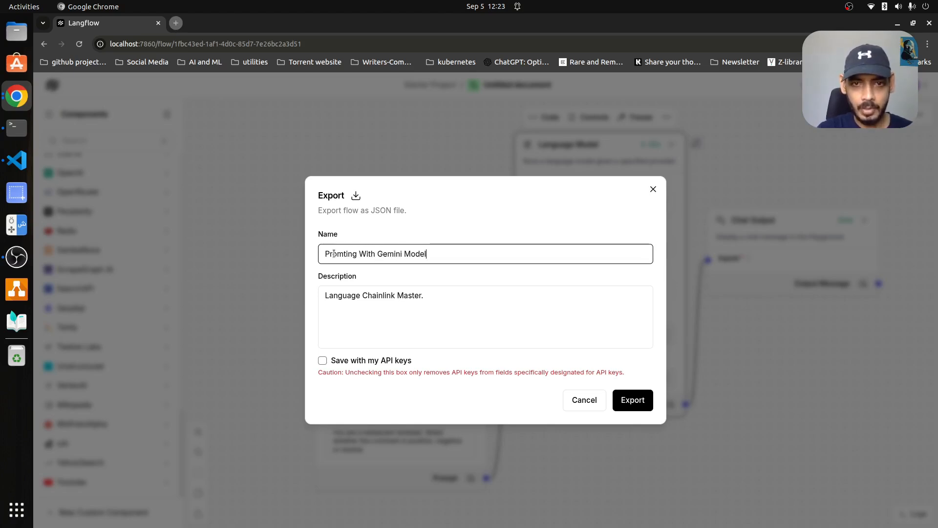
pyautogui.click(322, 361)
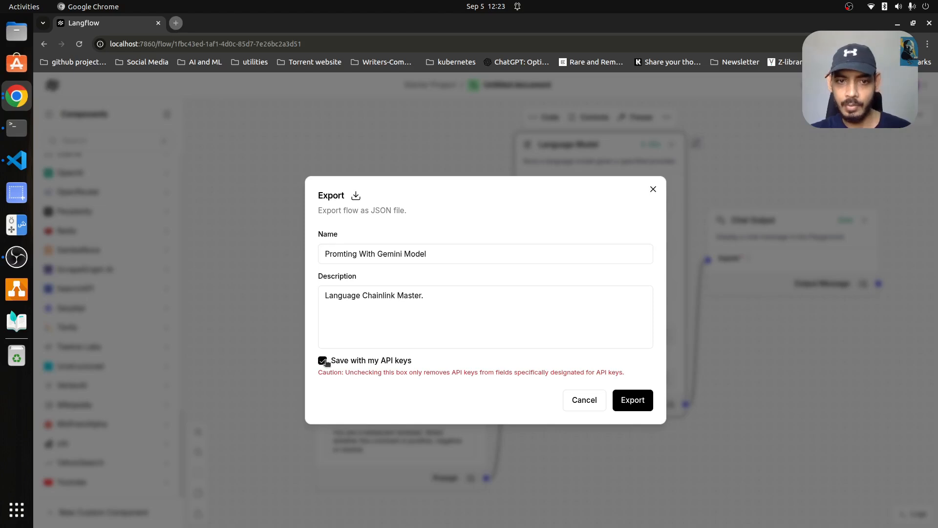
pyautogui.click(629, 403)
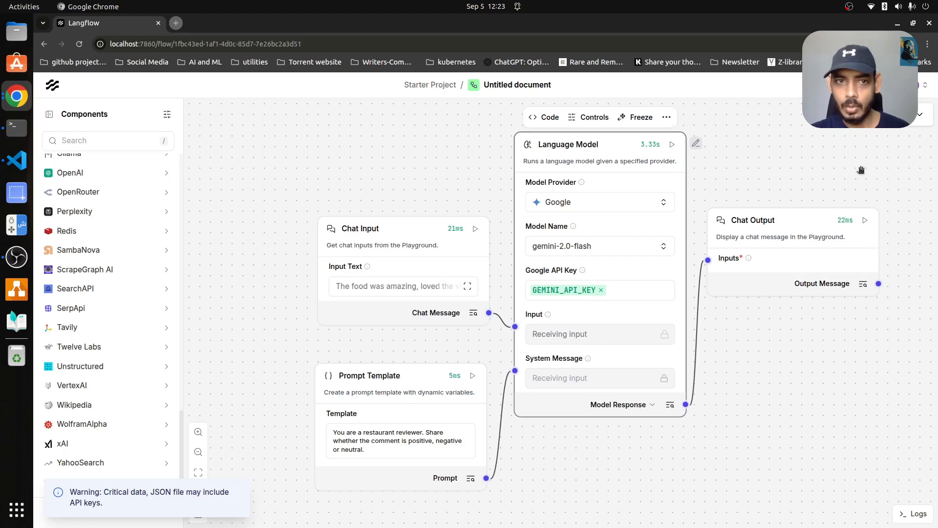
pyautogui.click(861, 169)
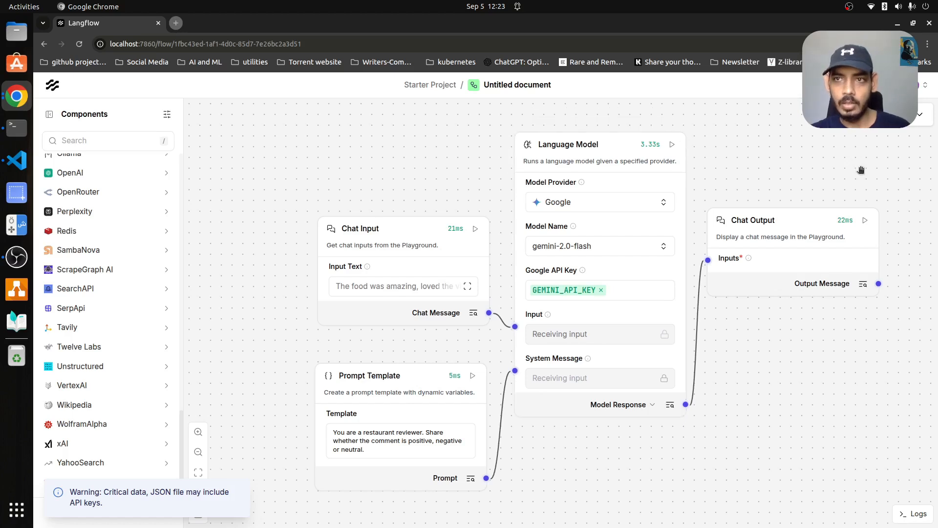
# Import the exported Promting With Gemini Model JSON file from Downloads through the Starter Project page and open the imported flow.
pyautogui.click(424, 86)
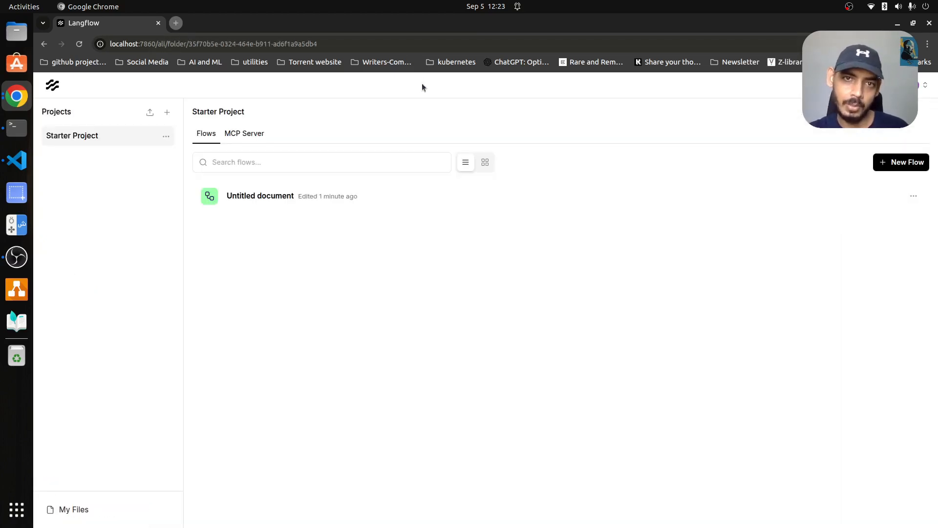
pyautogui.click(151, 112)
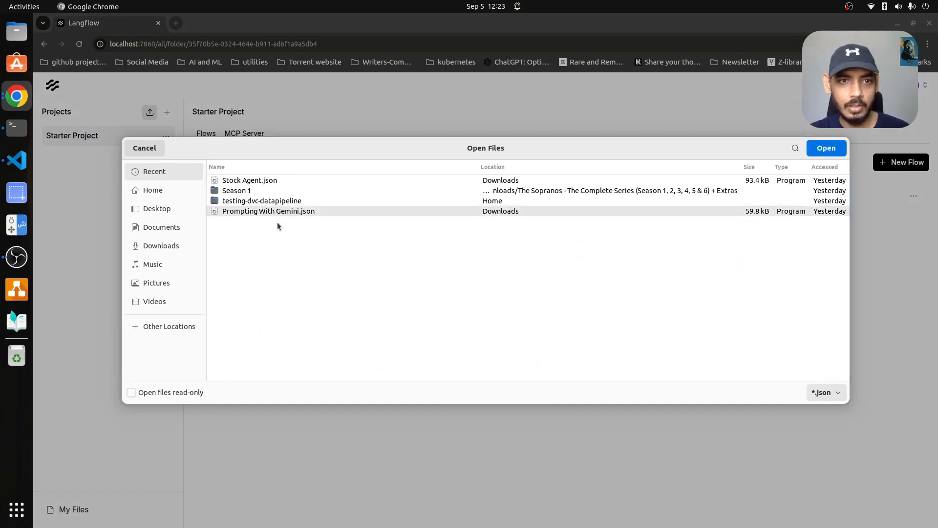
pyautogui.click(174, 250)
pyautogui.doubleClick(291, 201)
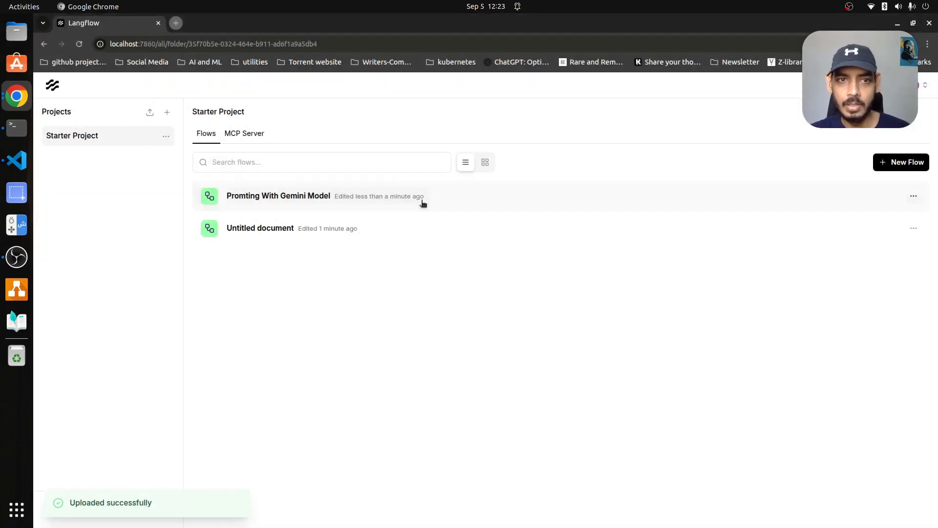
pyautogui.click(285, 199)
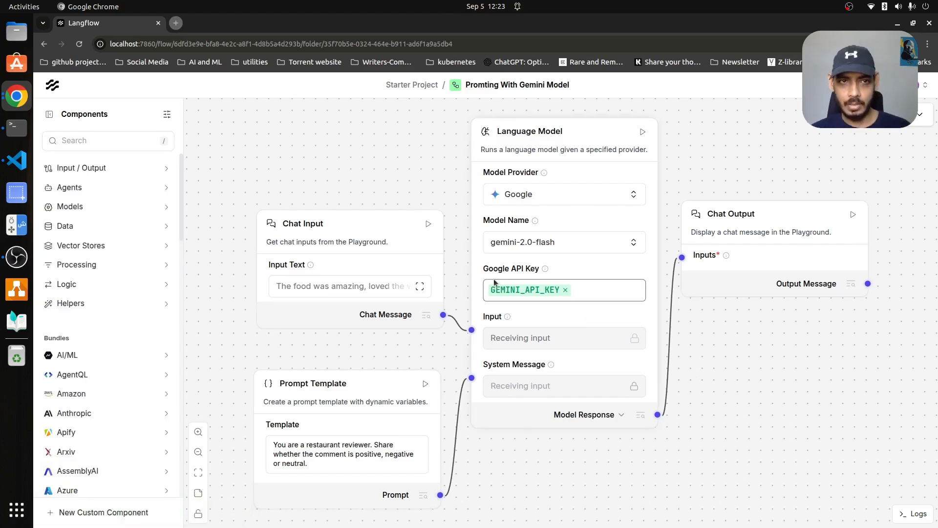
# Switch to the terminal and examine the host port in the docker run command that launched Langflow.
pyautogui.click(17, 127)
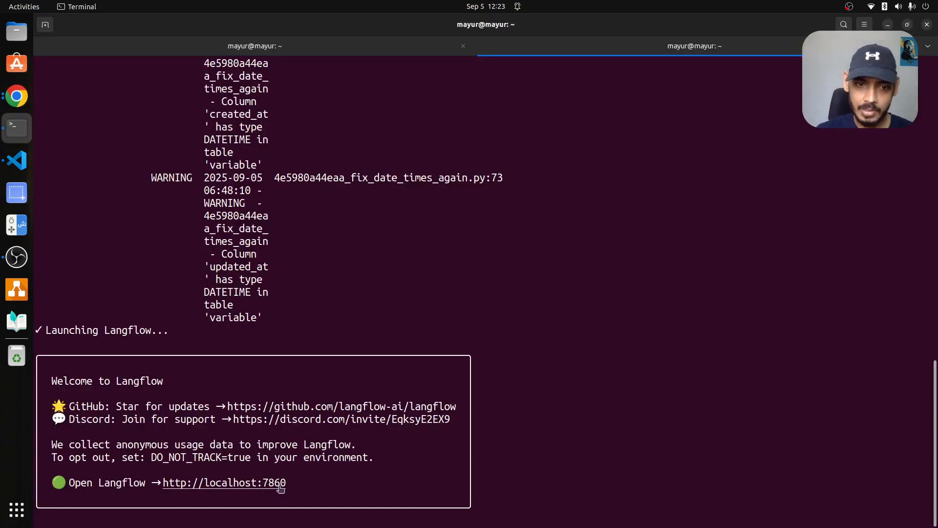
pyautogui.moveTo(935, 440); pyautogui.dragTo(936, 137)
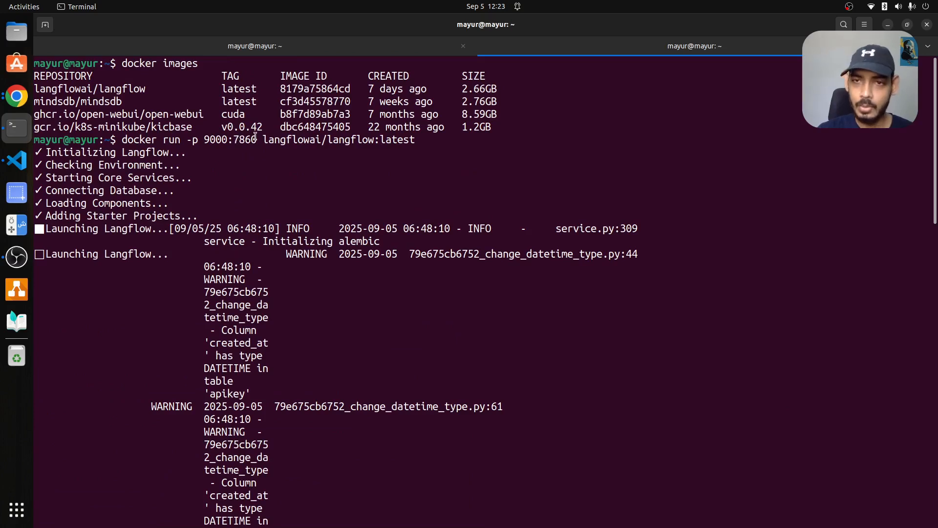
pyautogui.doubleClick(213, 142)
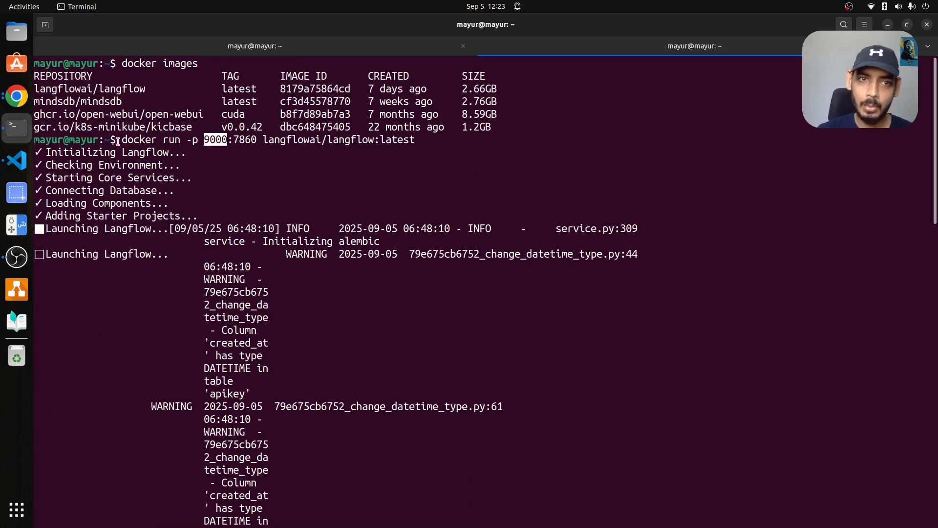
# Switch to Chrome and open the Docker-hosted Langflow at localhost:9000 in a new tab.
pyautogui.click(16, 97)
pyautogui.click(175, 23)
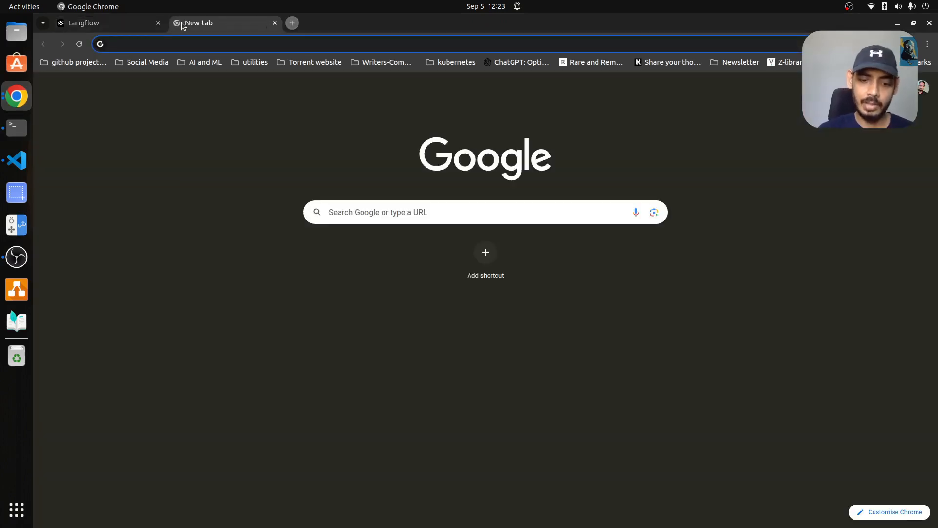
pyautogui.write('local')
pyautogui.press('Down')
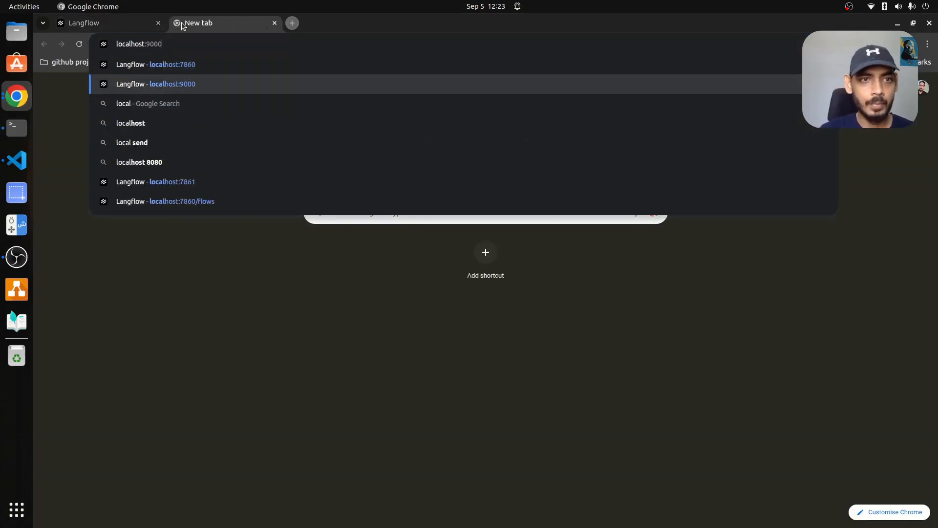
pyautogui.press('Return')
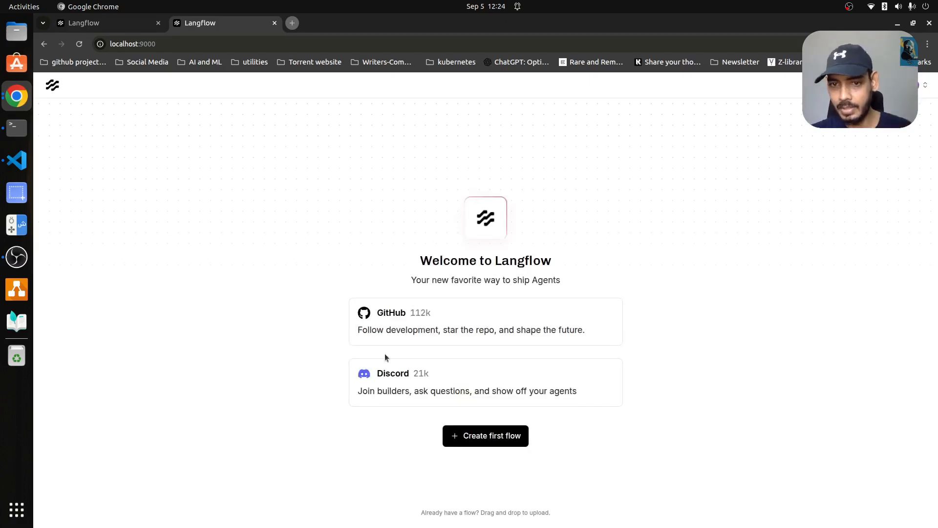
# Create a blank first flow in the Docker-hosted Langflow and return to its Starter Project page.
pyautogui.click(465, 434)
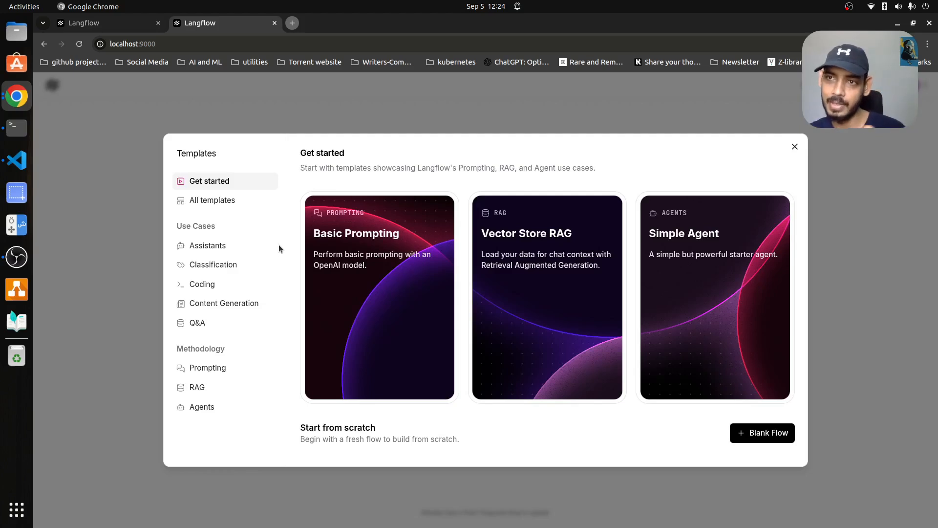
pyautogui.click(763, 434)
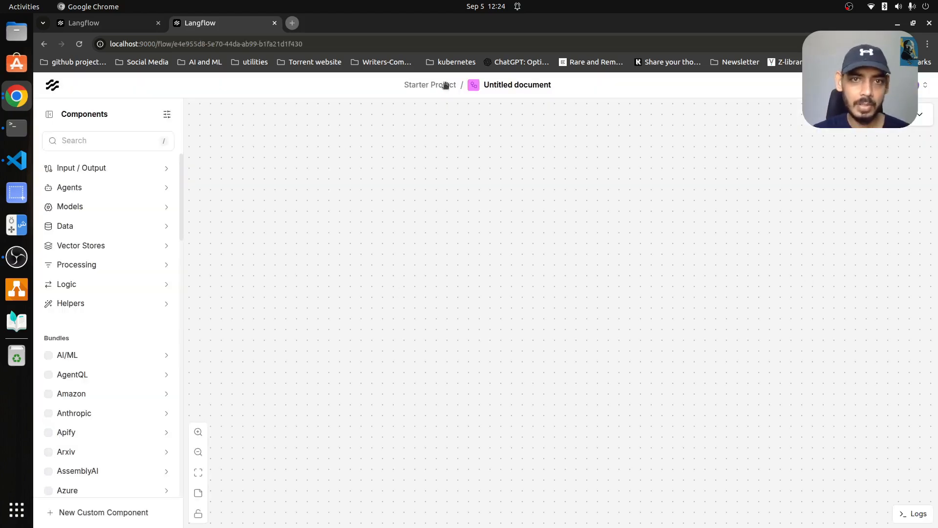
pyautogui.click(430, 85)
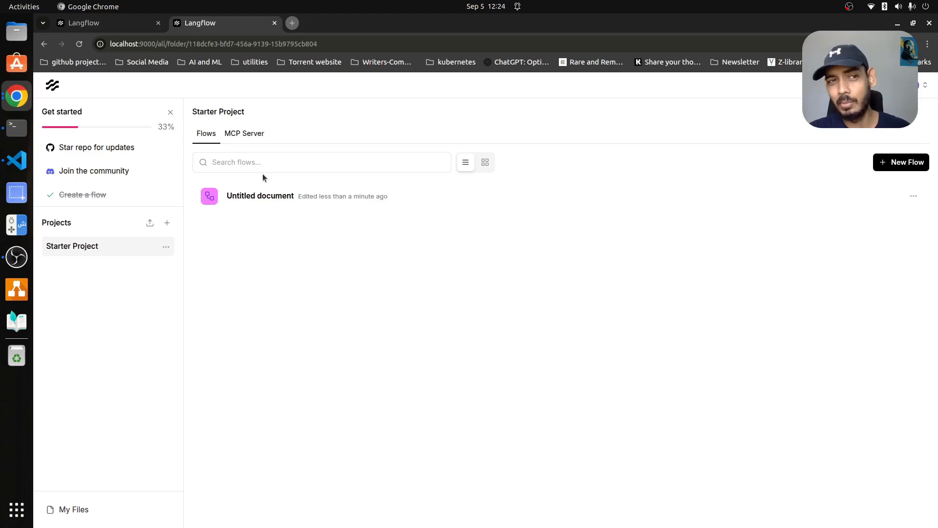
# Return to the Promting With Gemini Model flow on localhost:7860 and browse the component bundles.
pyautogui.click(107, 23)
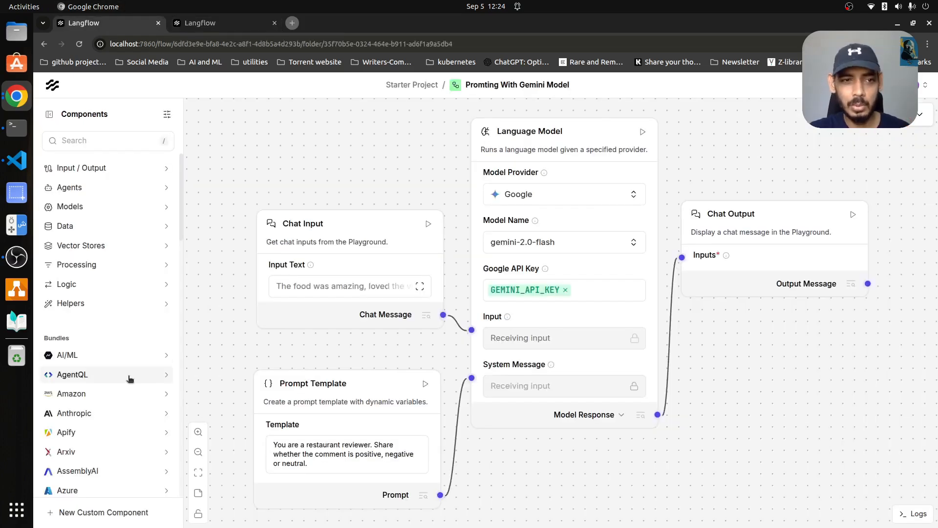
pyautogui.moveTo(180, 213); pyautogui.dragTo(182, 256)
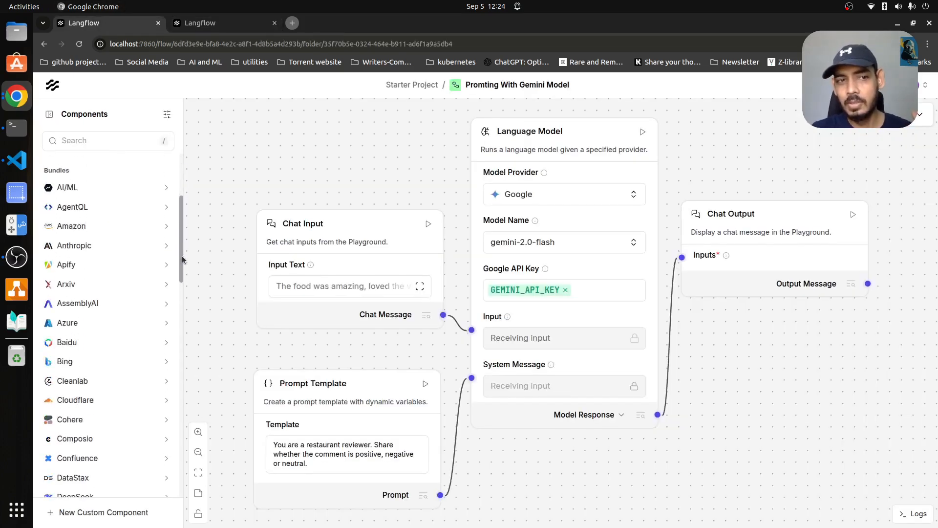